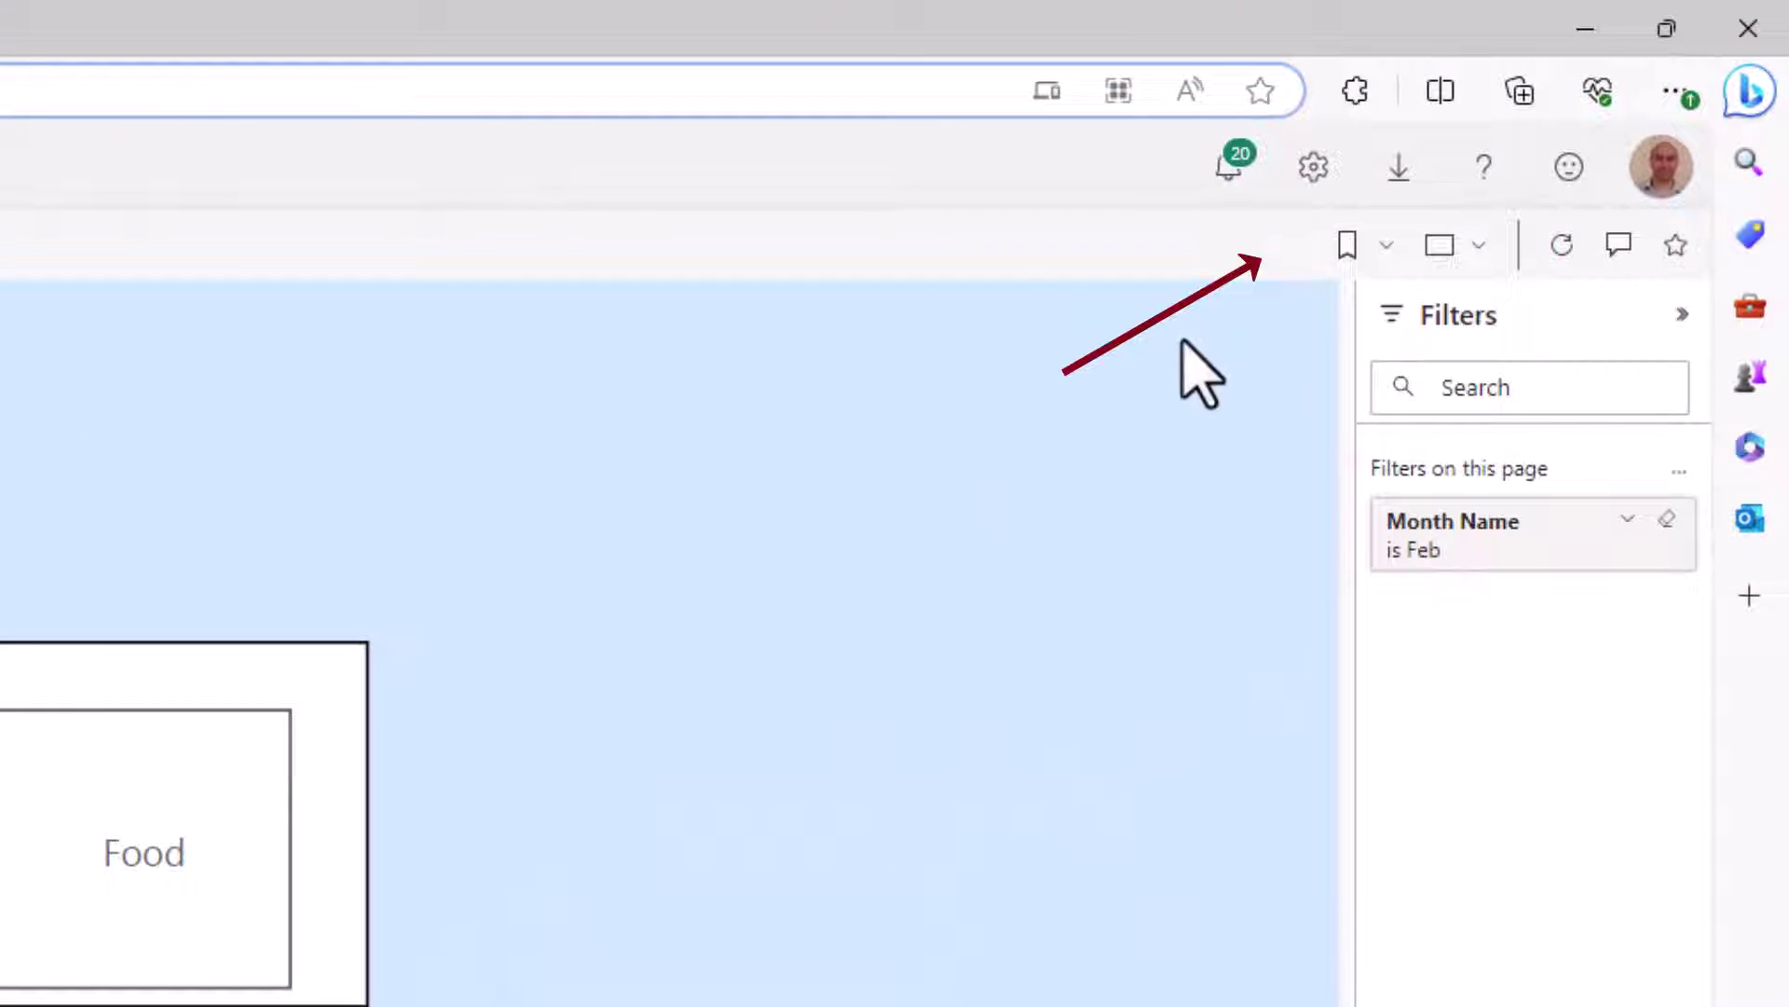
mouse_move(1279, 261)
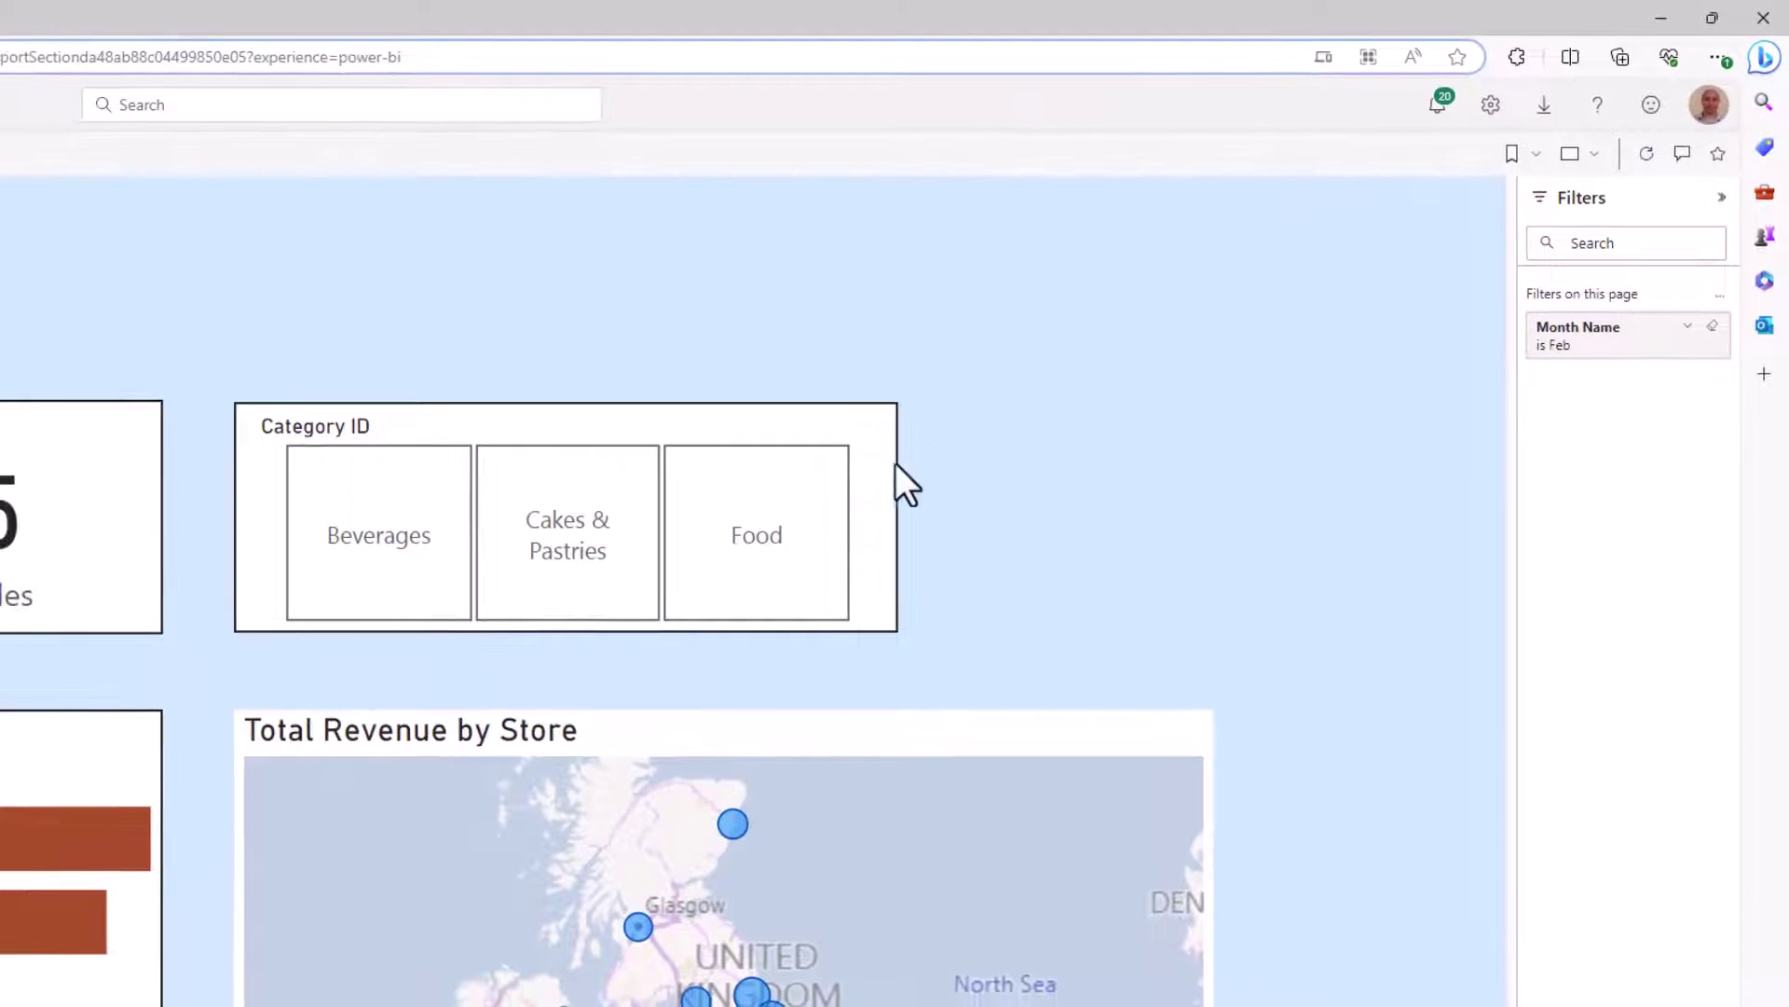
left_click(828, 508)
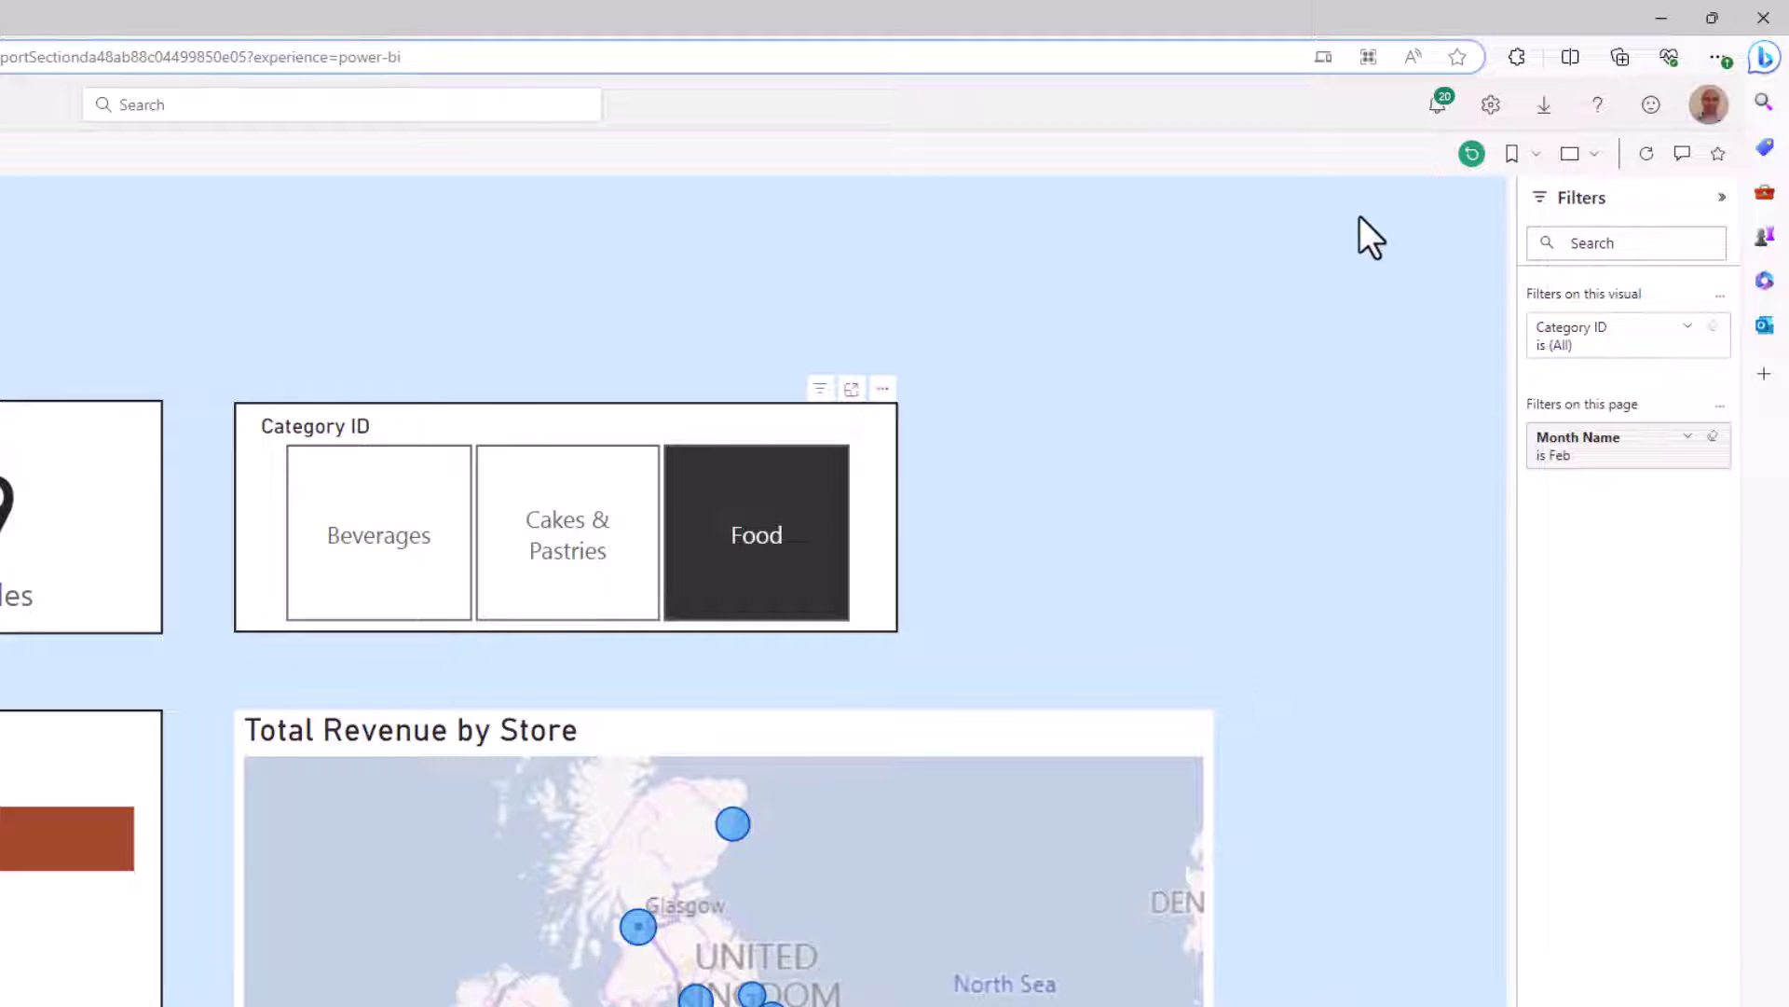
left_click(1472, 153)
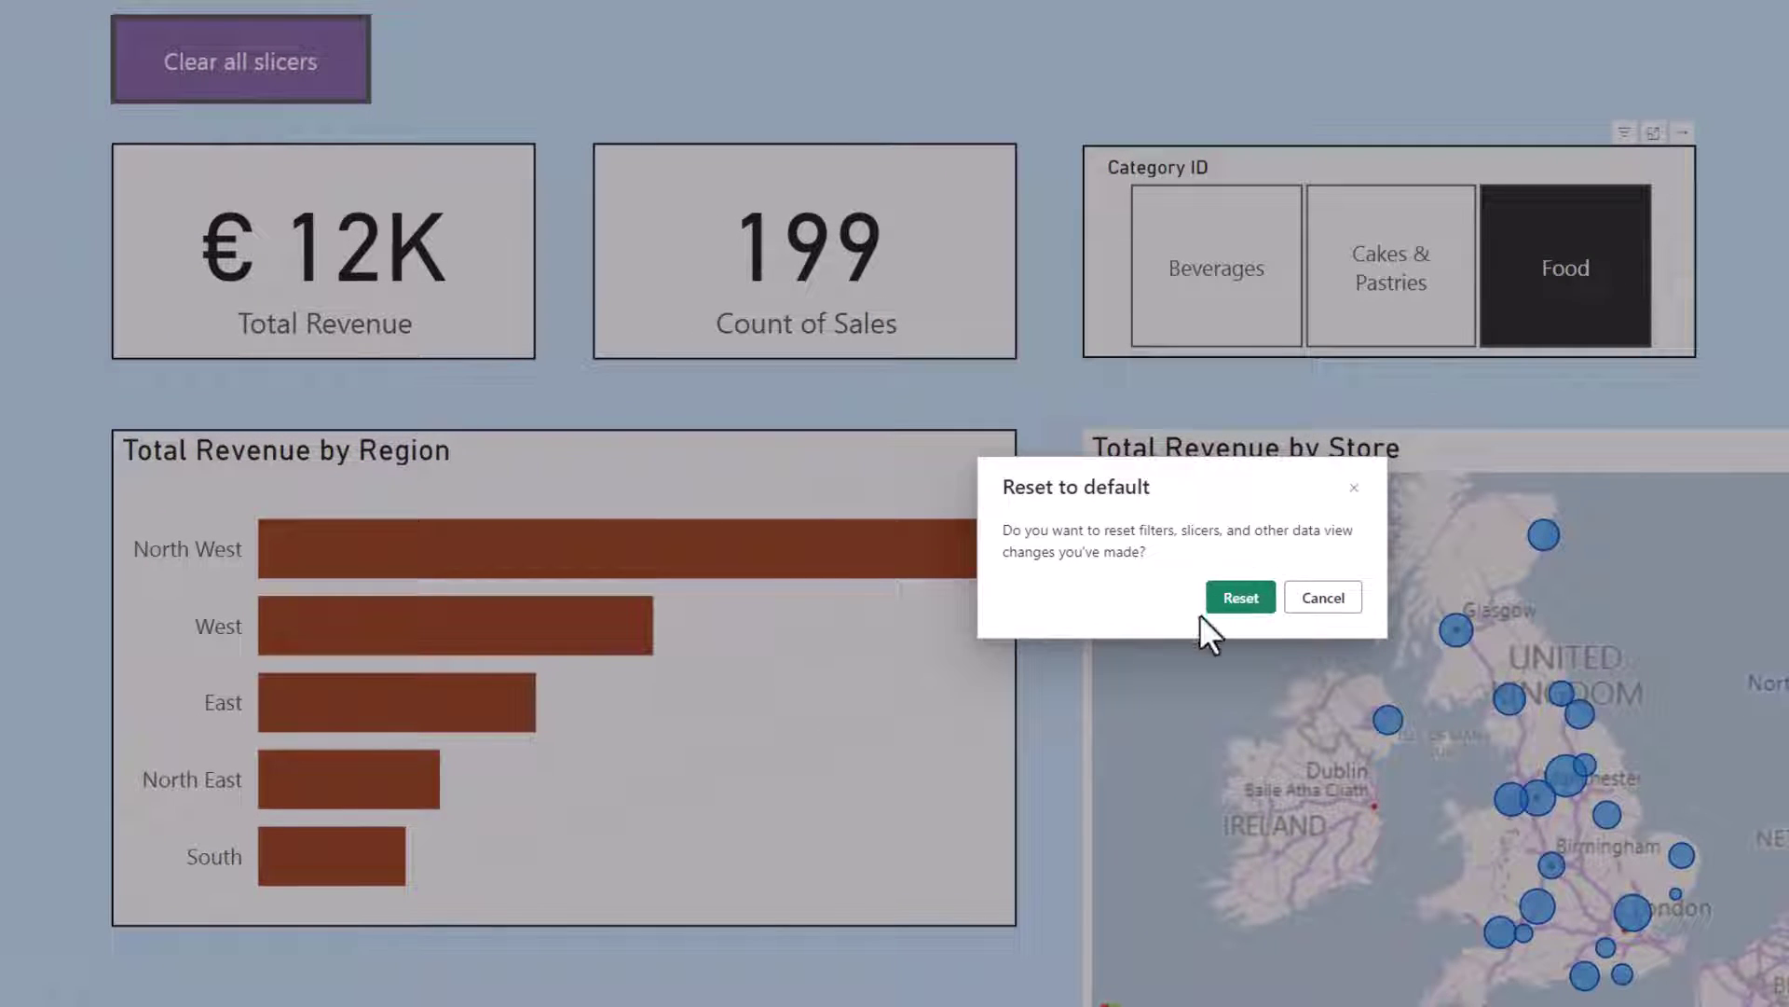
left_click(1239, 601)
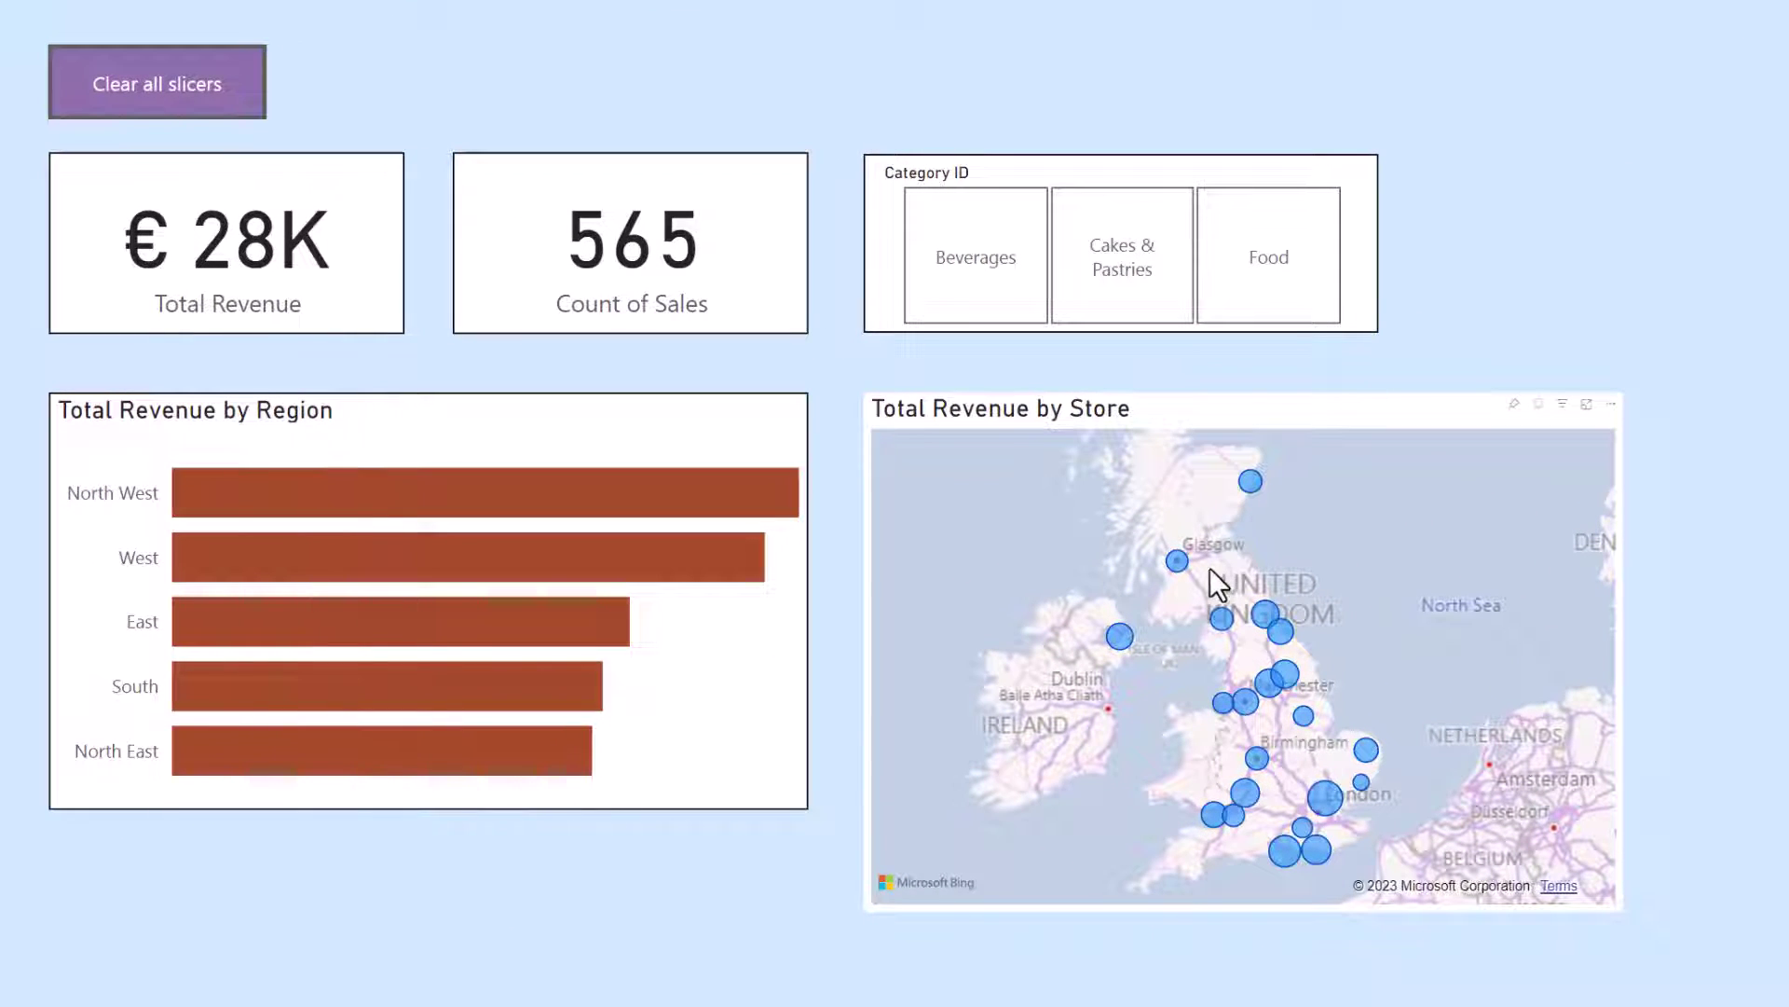
Step: Select one store bubble on the Total Revenue by Store map, cutting totals to €1K and 41 sales
left_click(1121, 638)
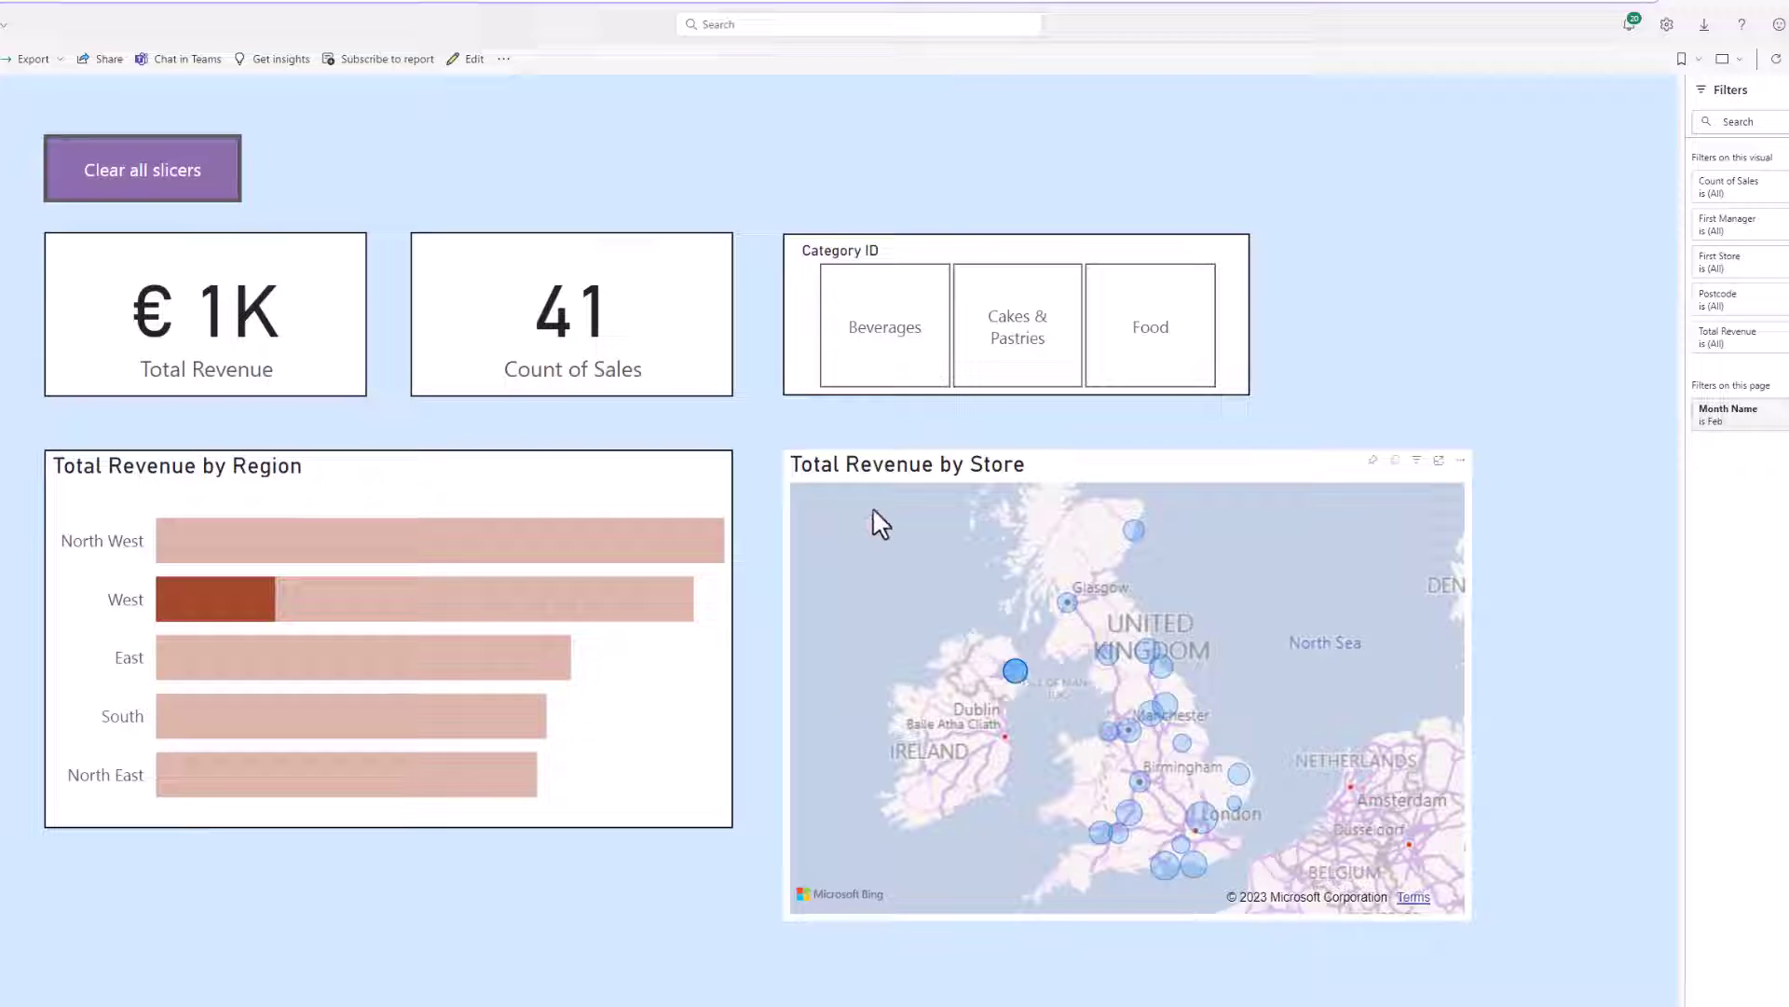
Step: Filter to Beverages, switch the Month Name filter from Feb to May, then reset to default
left_click(886, 390)
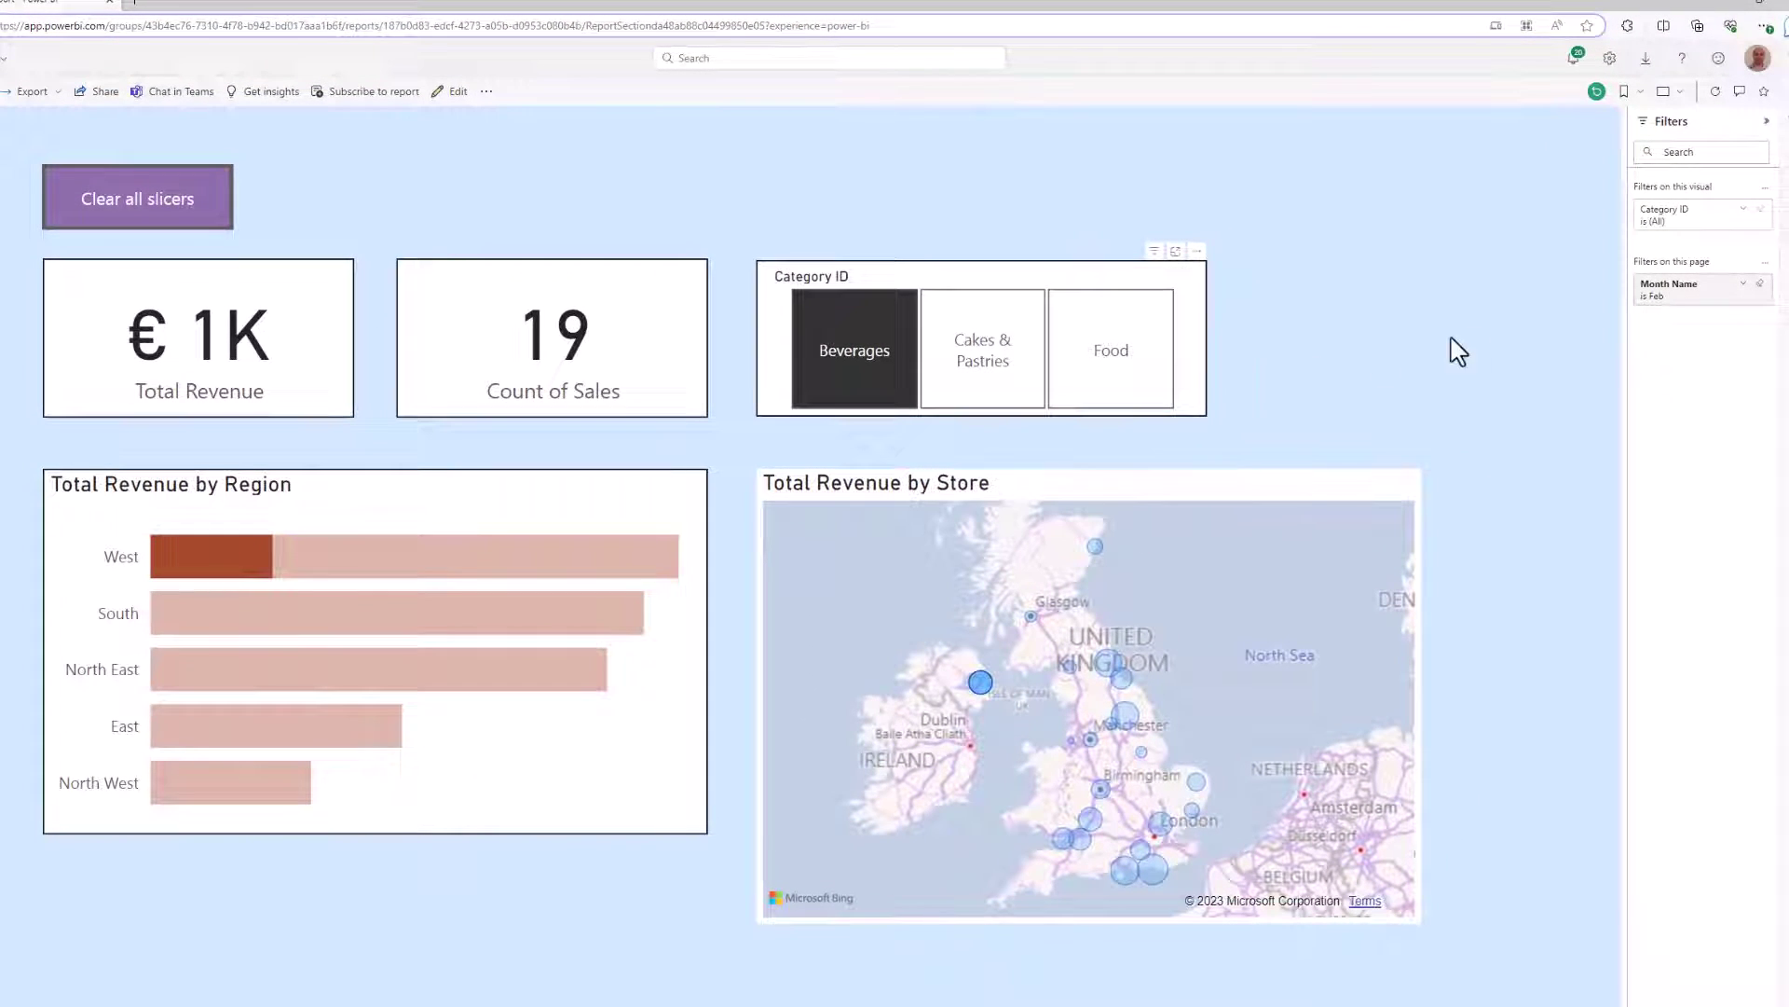
left_click(1742, 285)
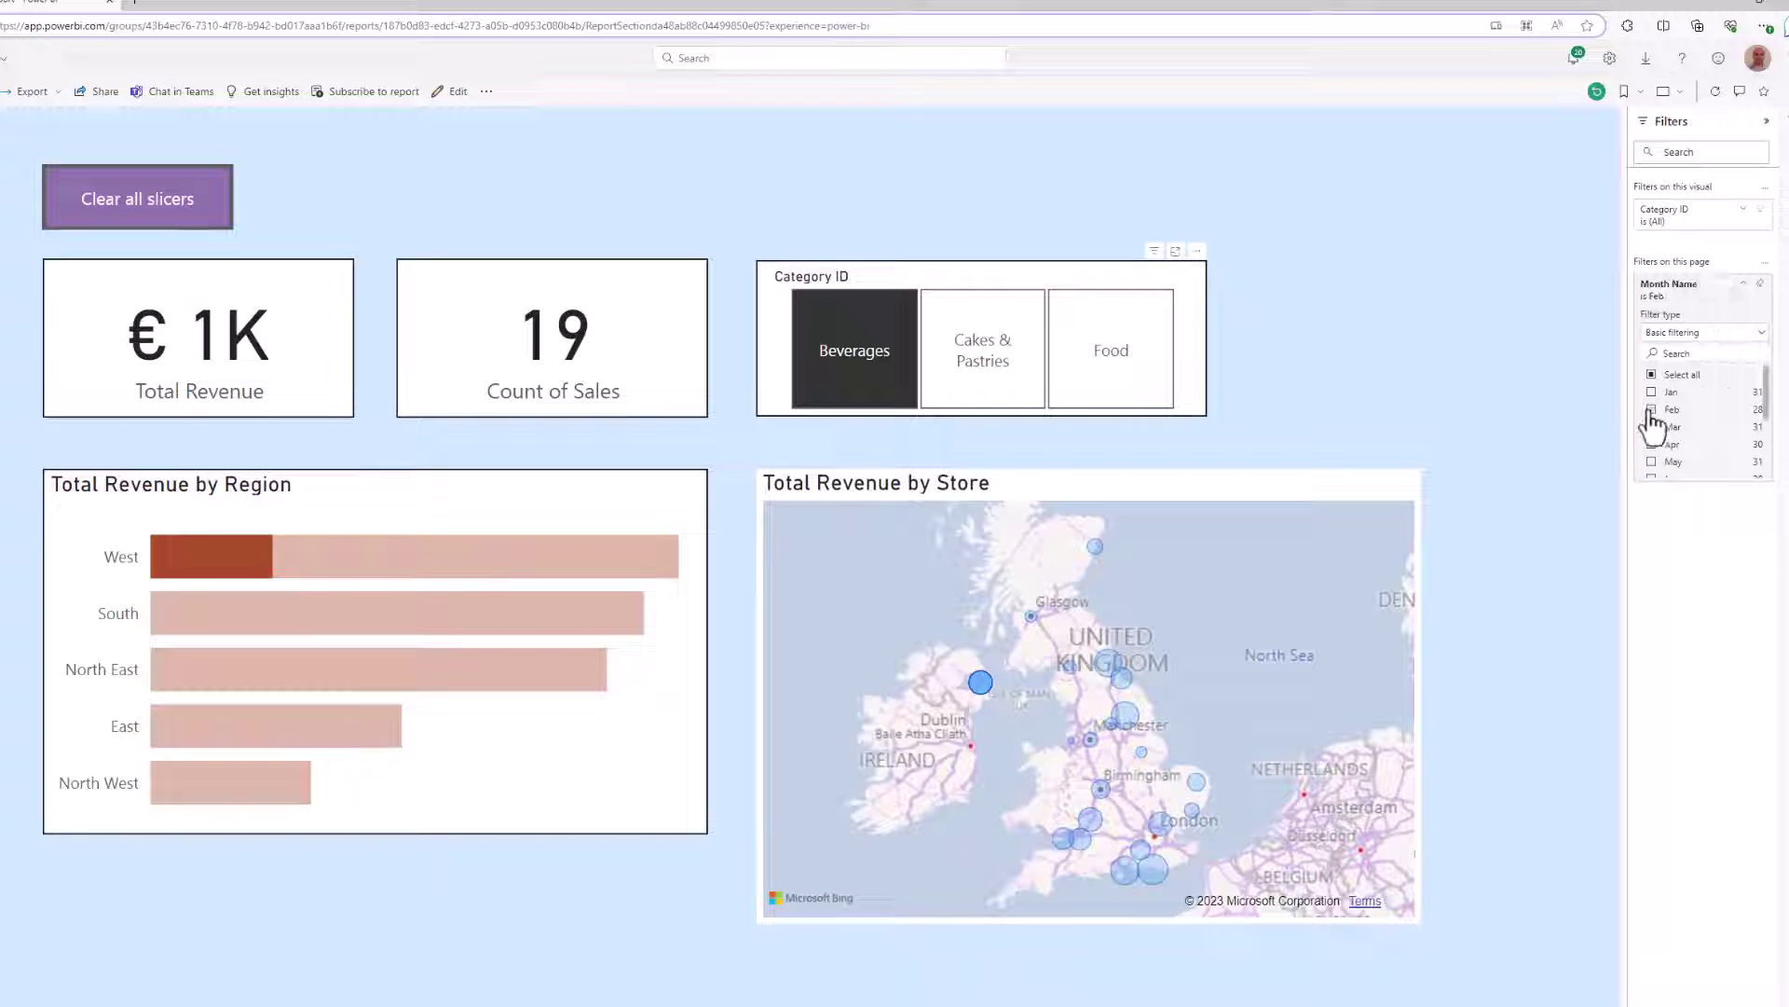
left_click(1651, 409)
left_click(1652, 461)
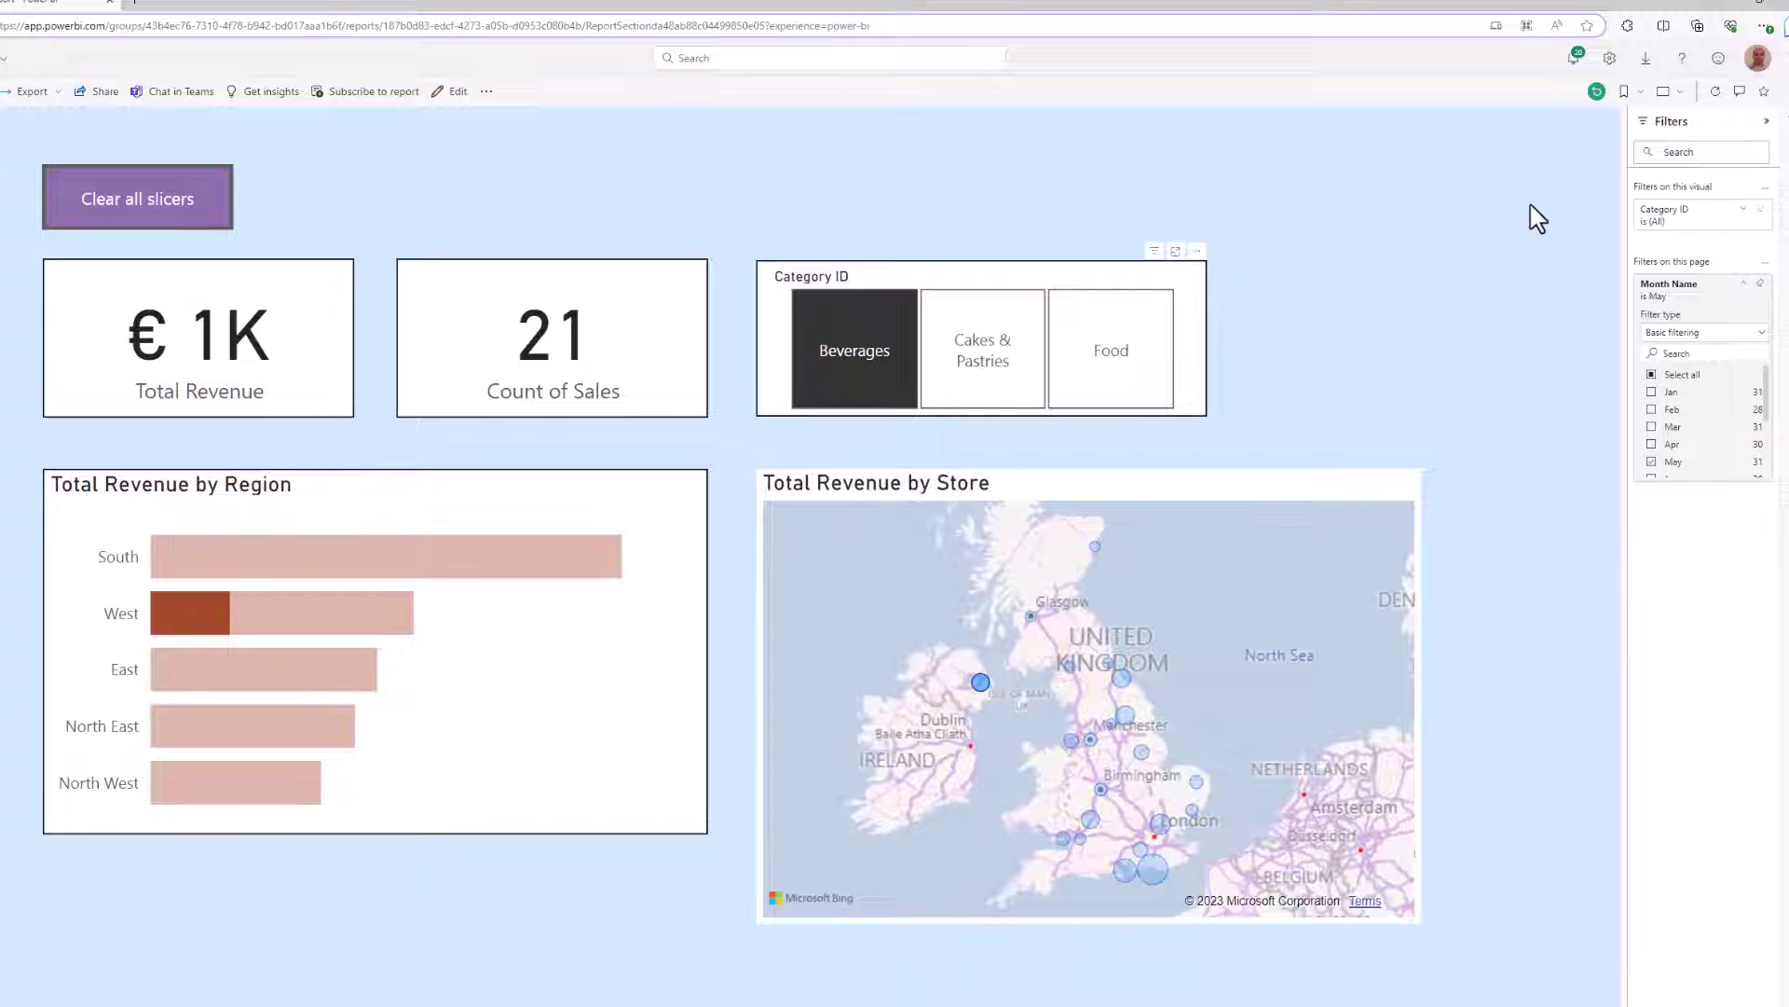
left_click(1597, 94)
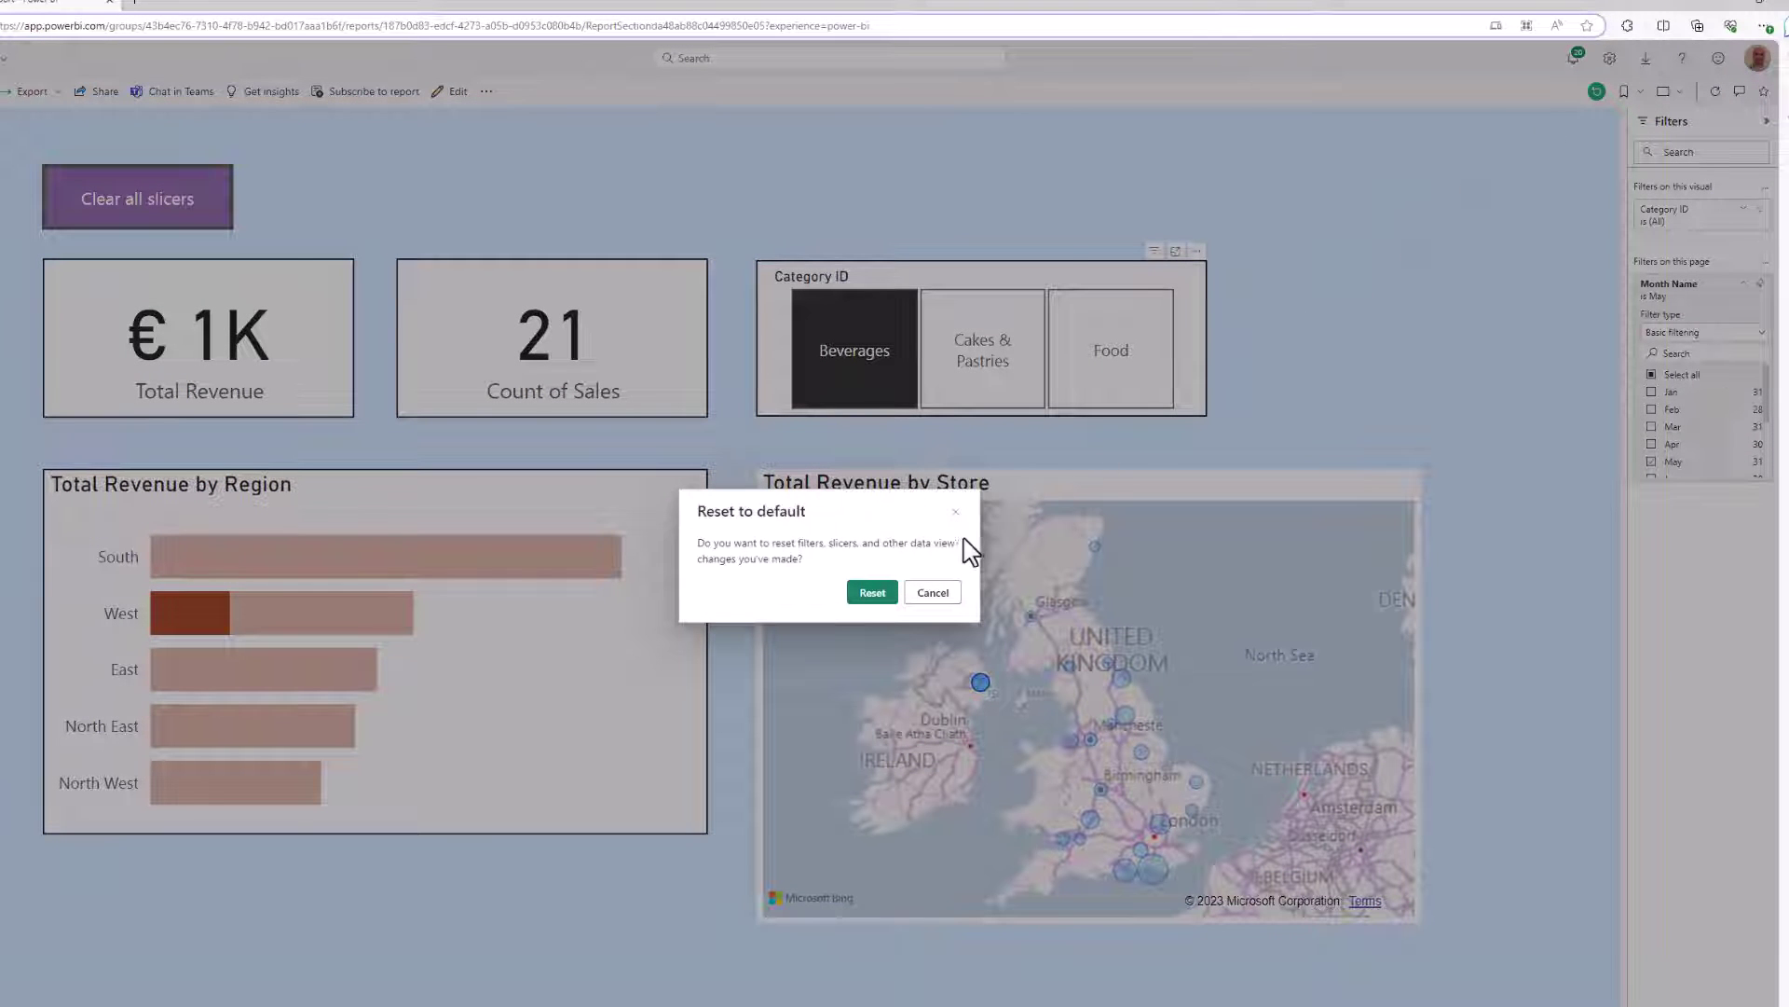
left_click(873, 594)
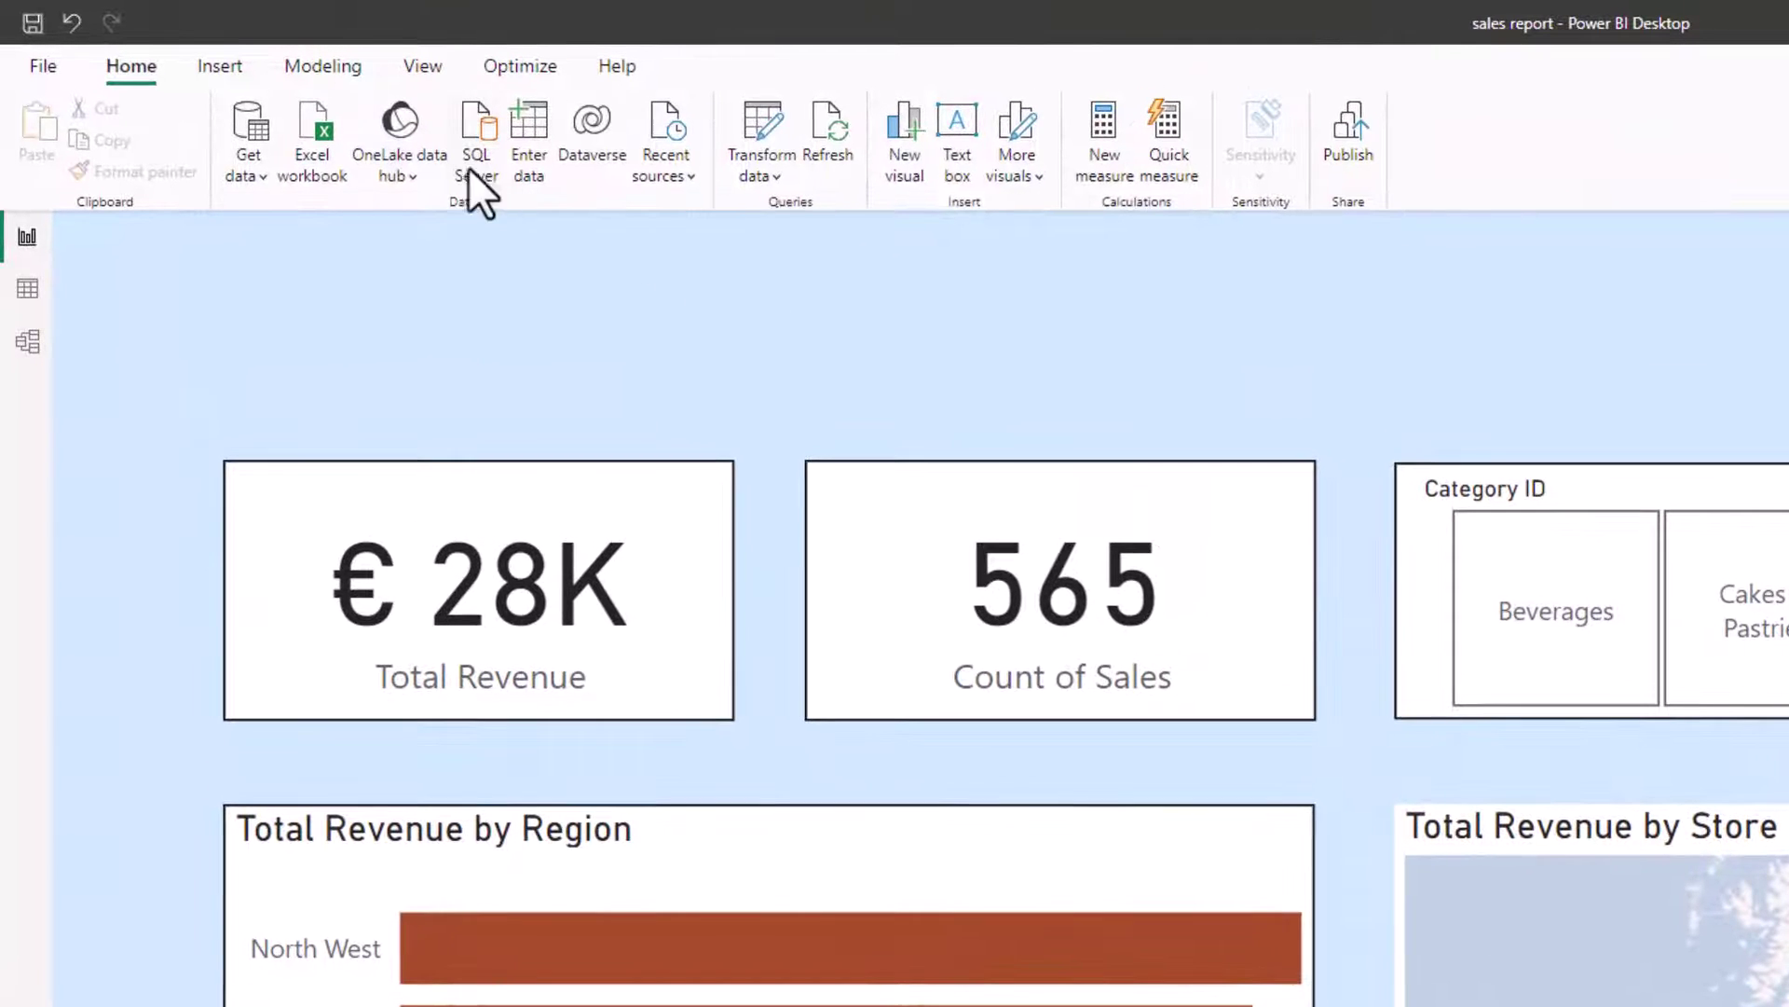
Step: Insert a Clear all slicers button and position it just above the revenue and sales cards
left_click(231, 67)
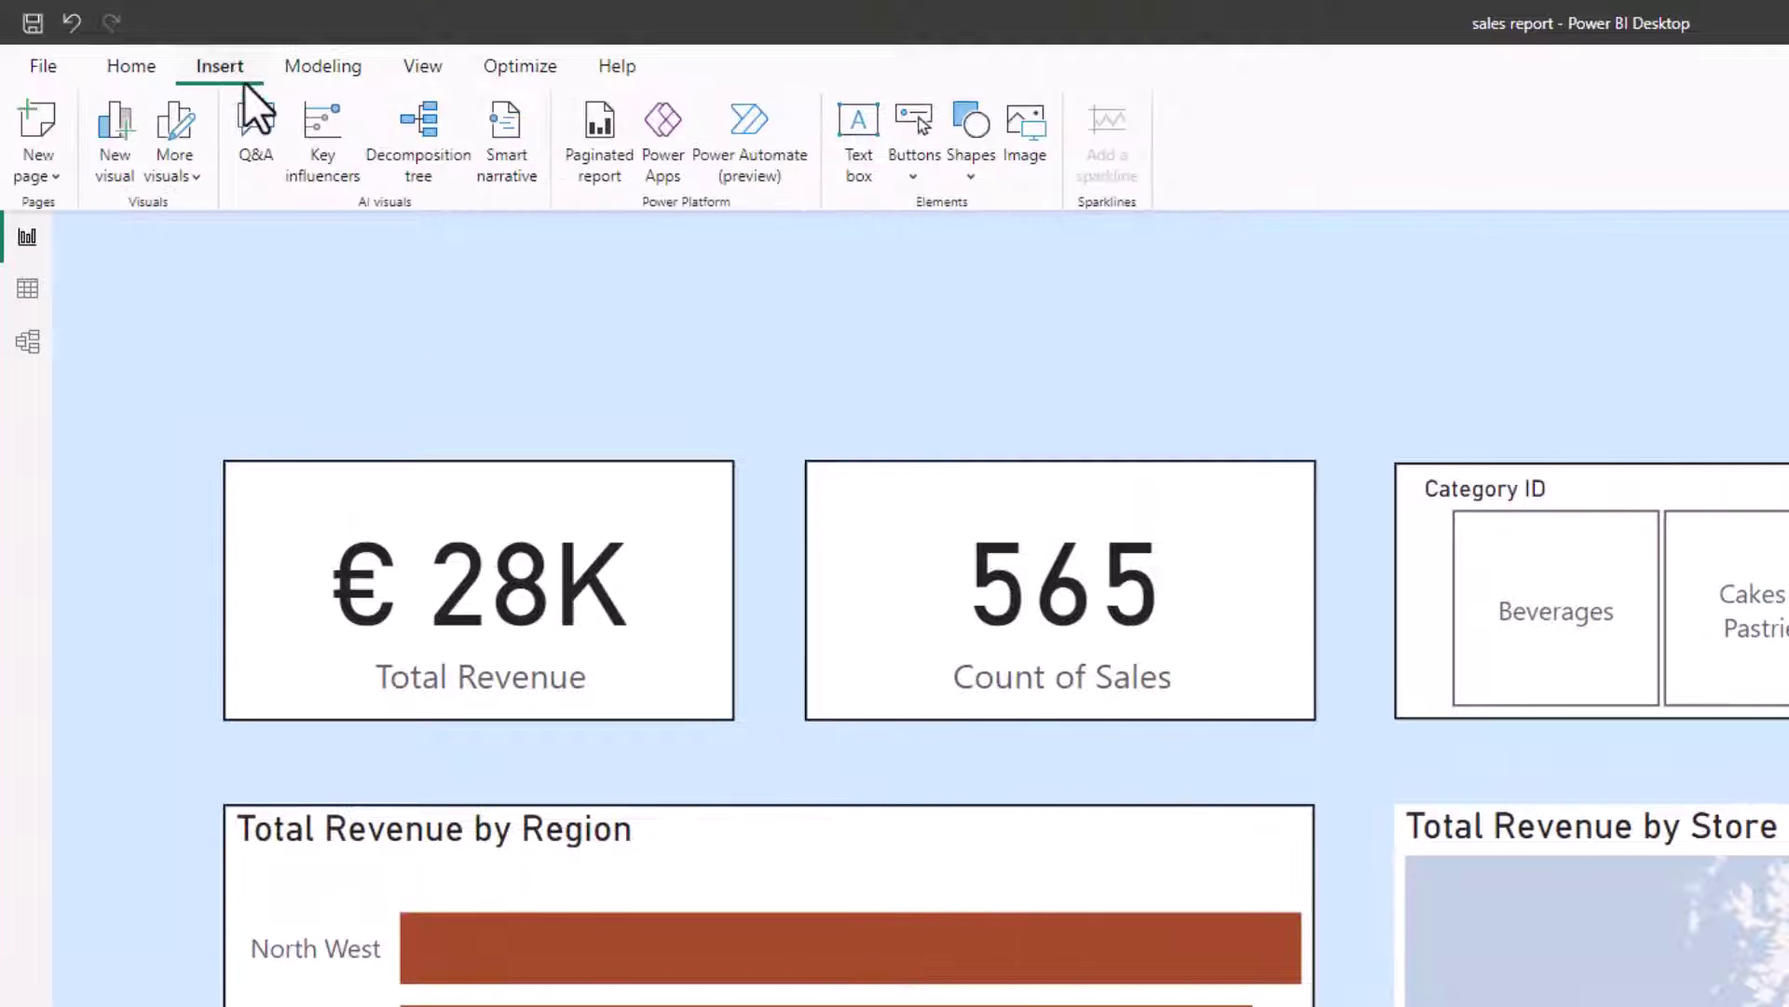
left_click(914, 177)
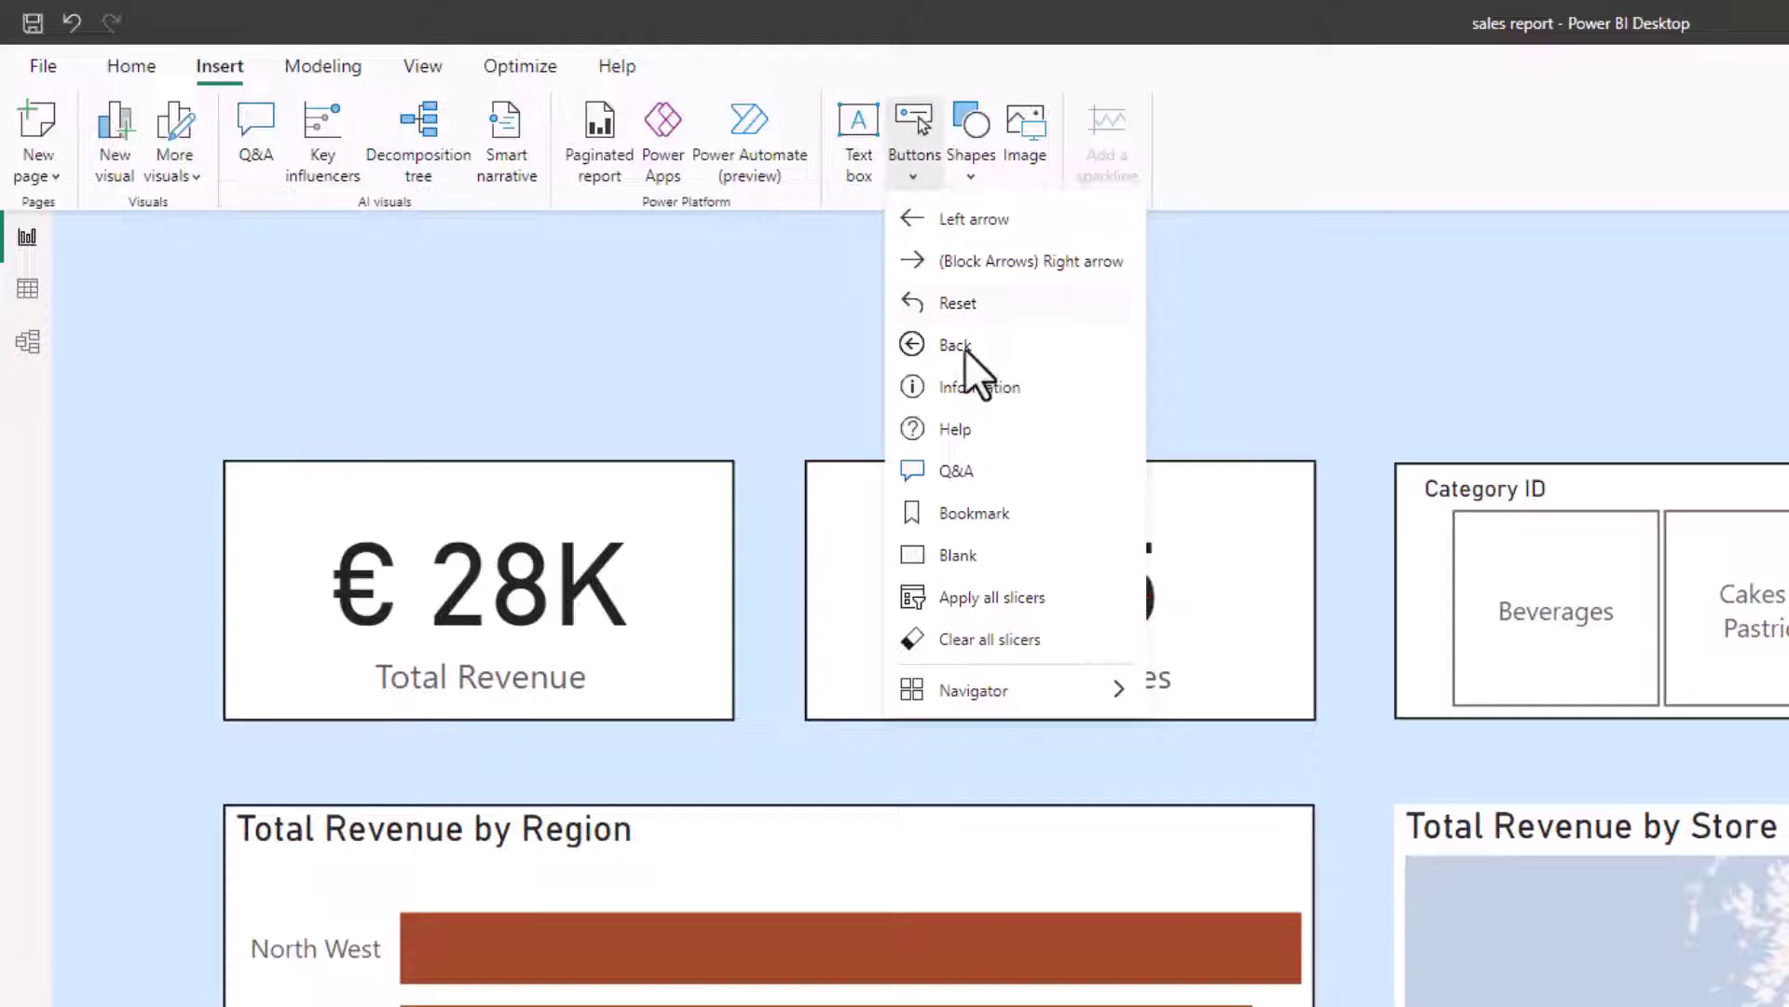
left_click(990, 643)
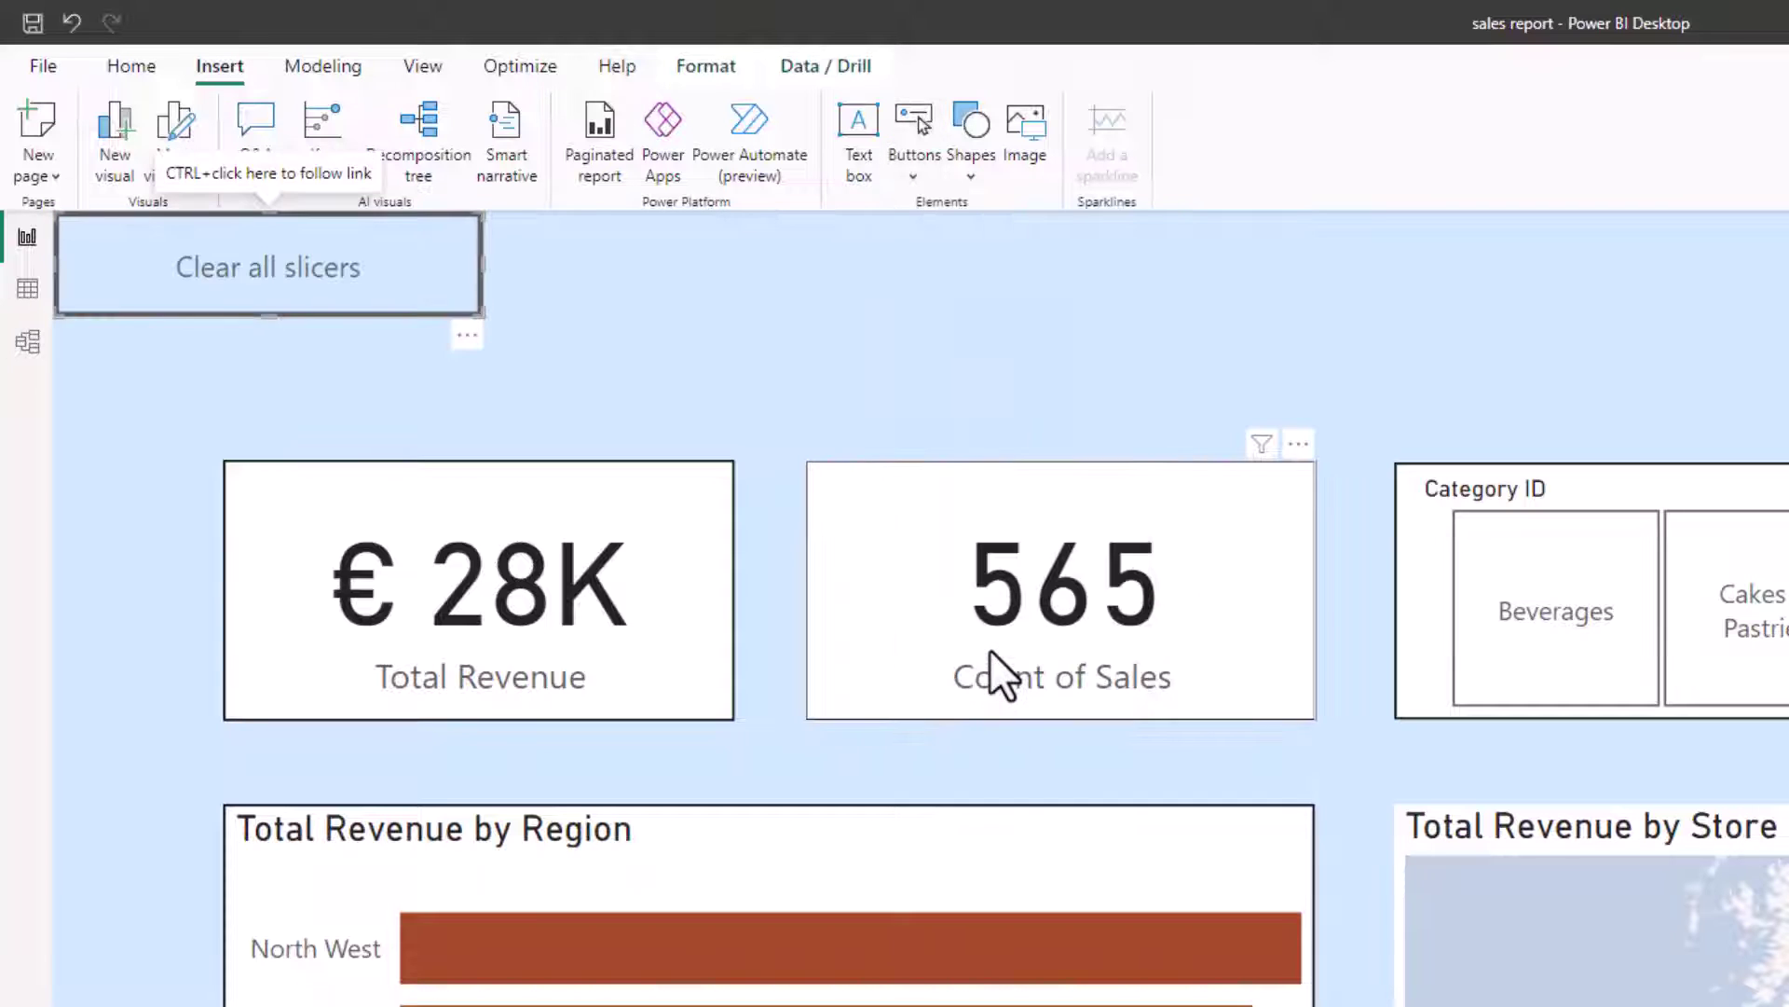
left_click_drag(464, 273, 628, 369)
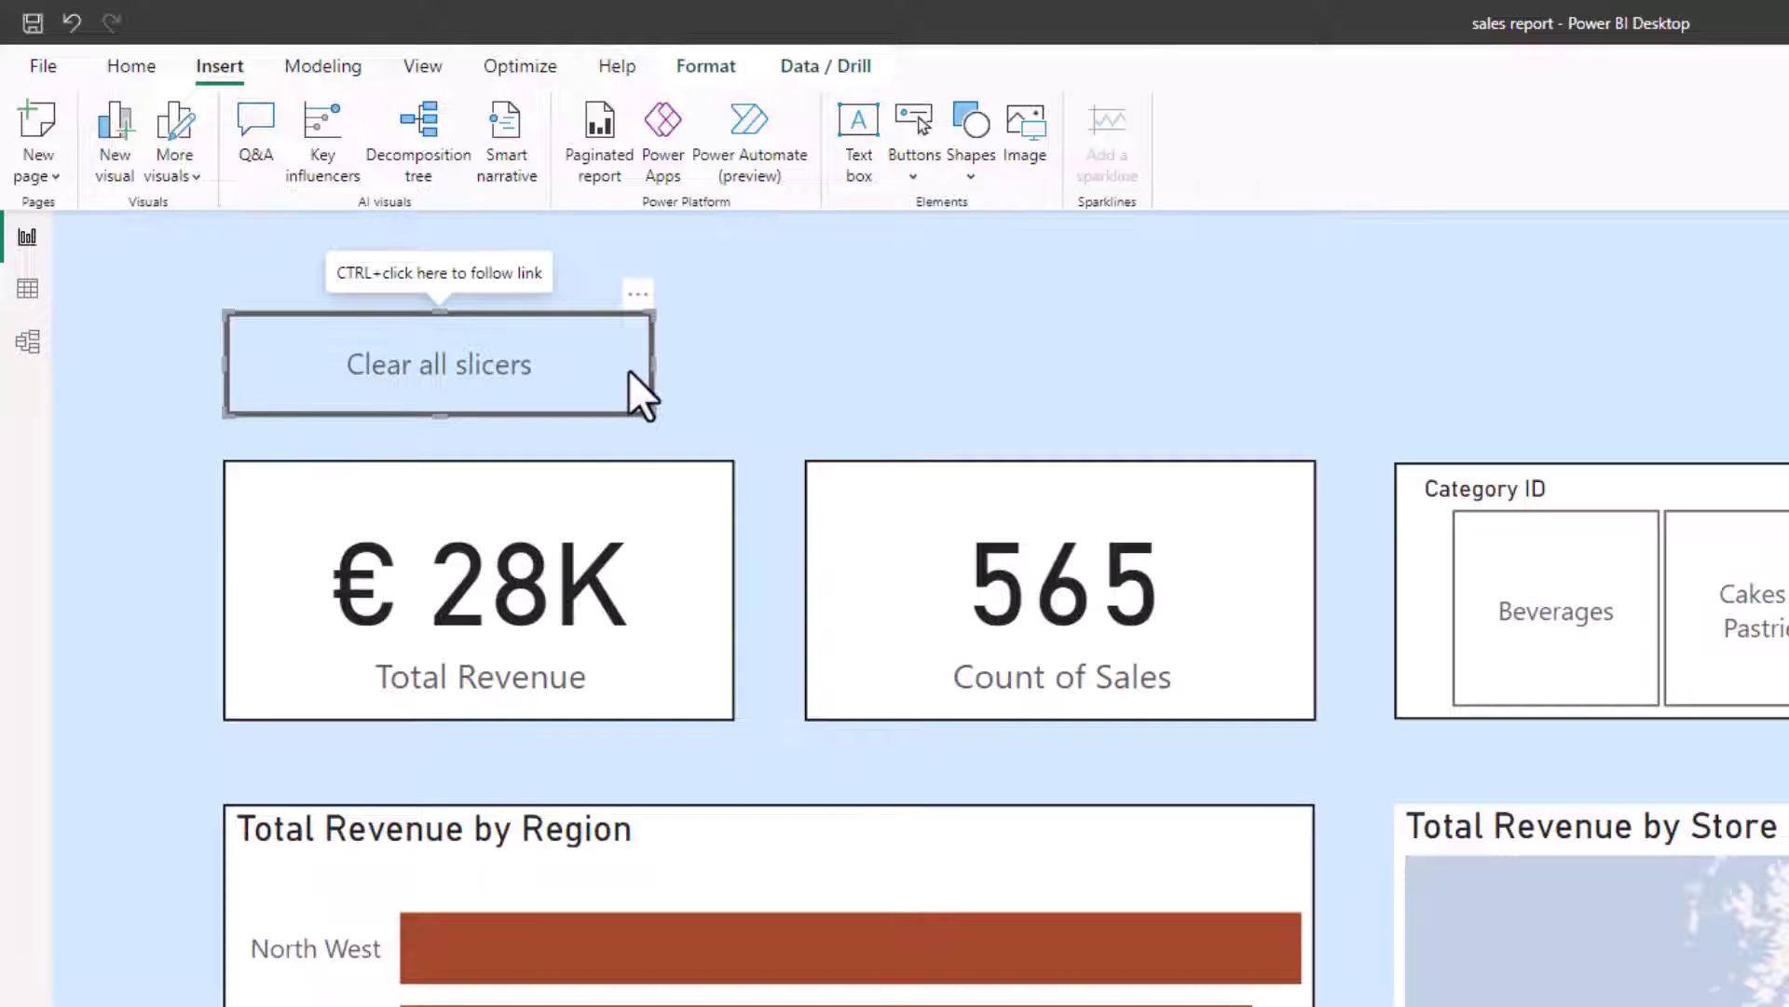
left_click(766, 452)
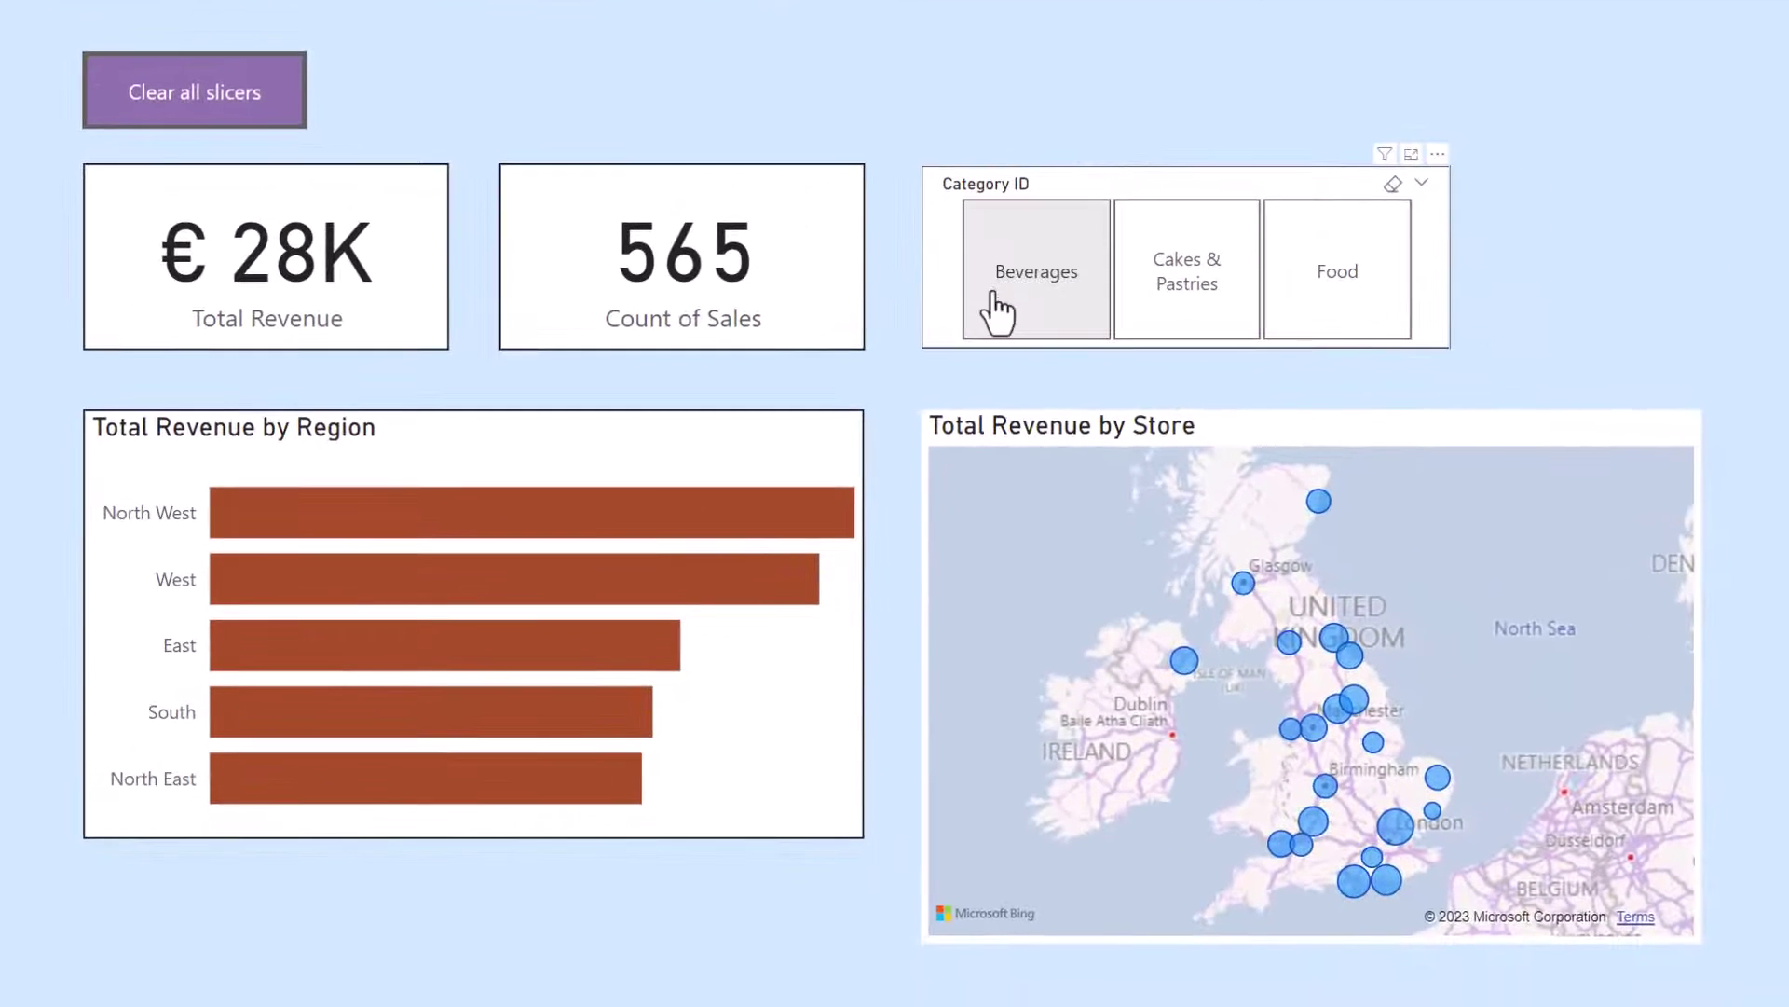
Step: Select Cakes & Pastries and the South bar, then Ctrl+click Clear all slicers to drop the slicer
left_click(1171, 324)
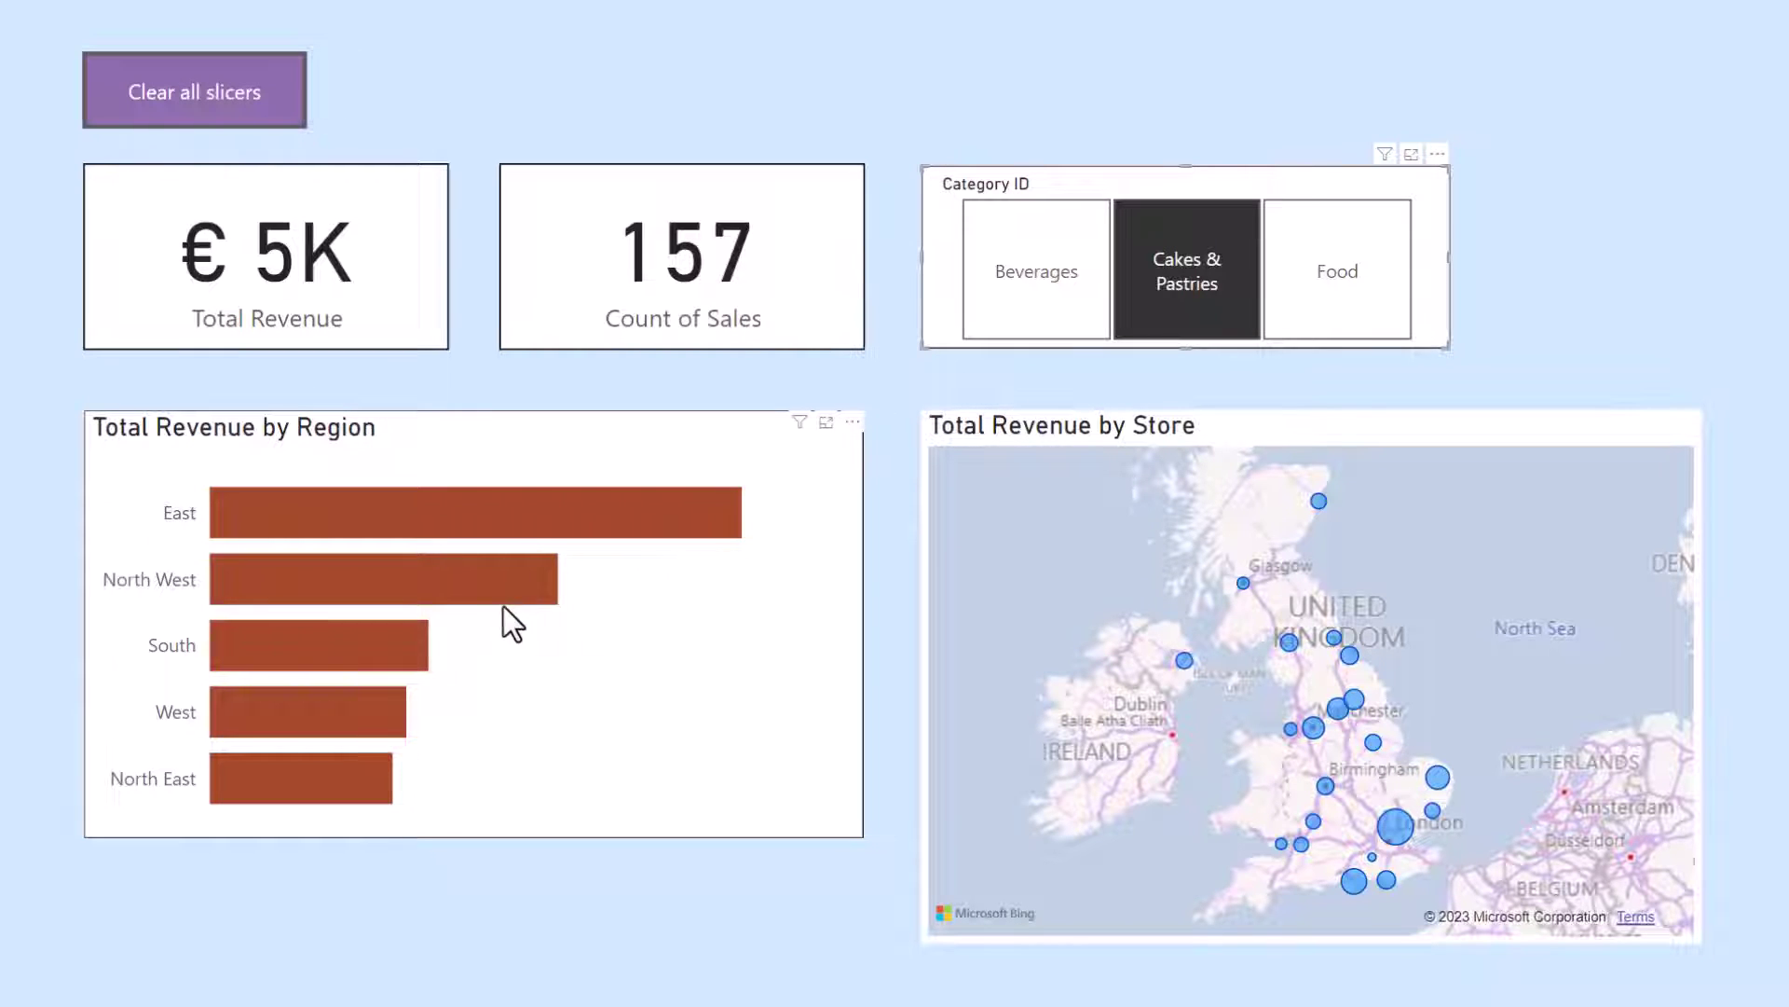
left_click(380, 658)
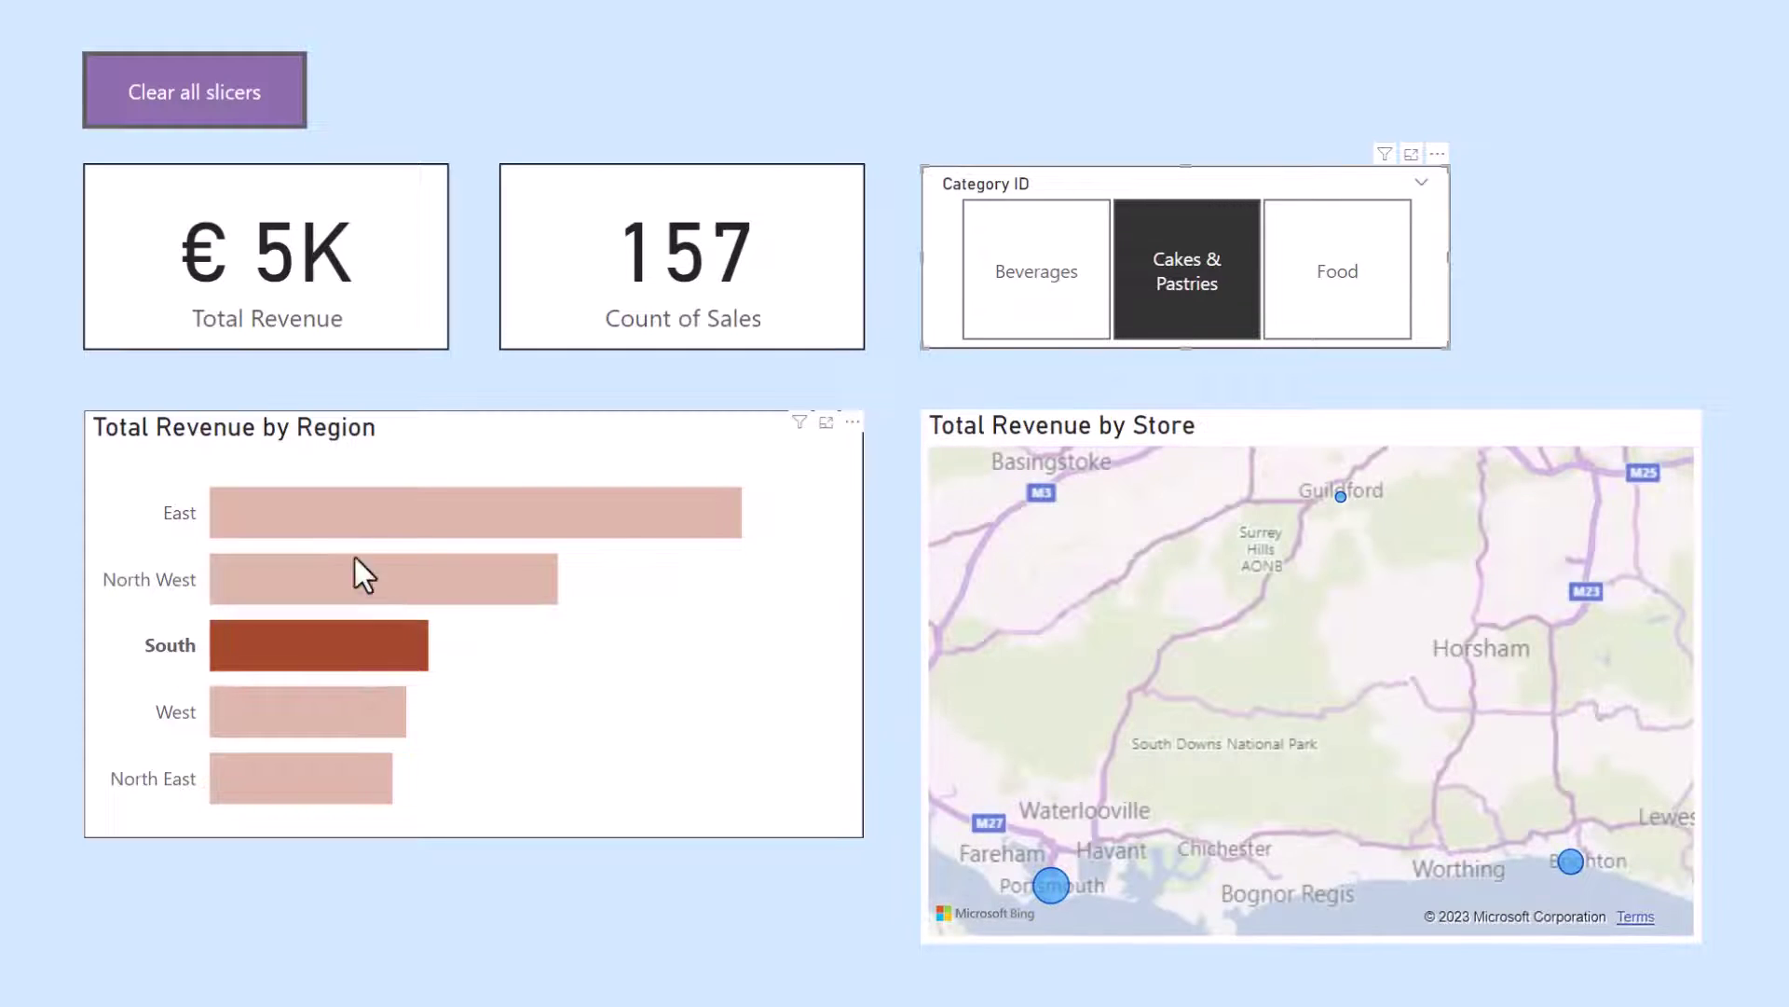
left_click(183, 121)
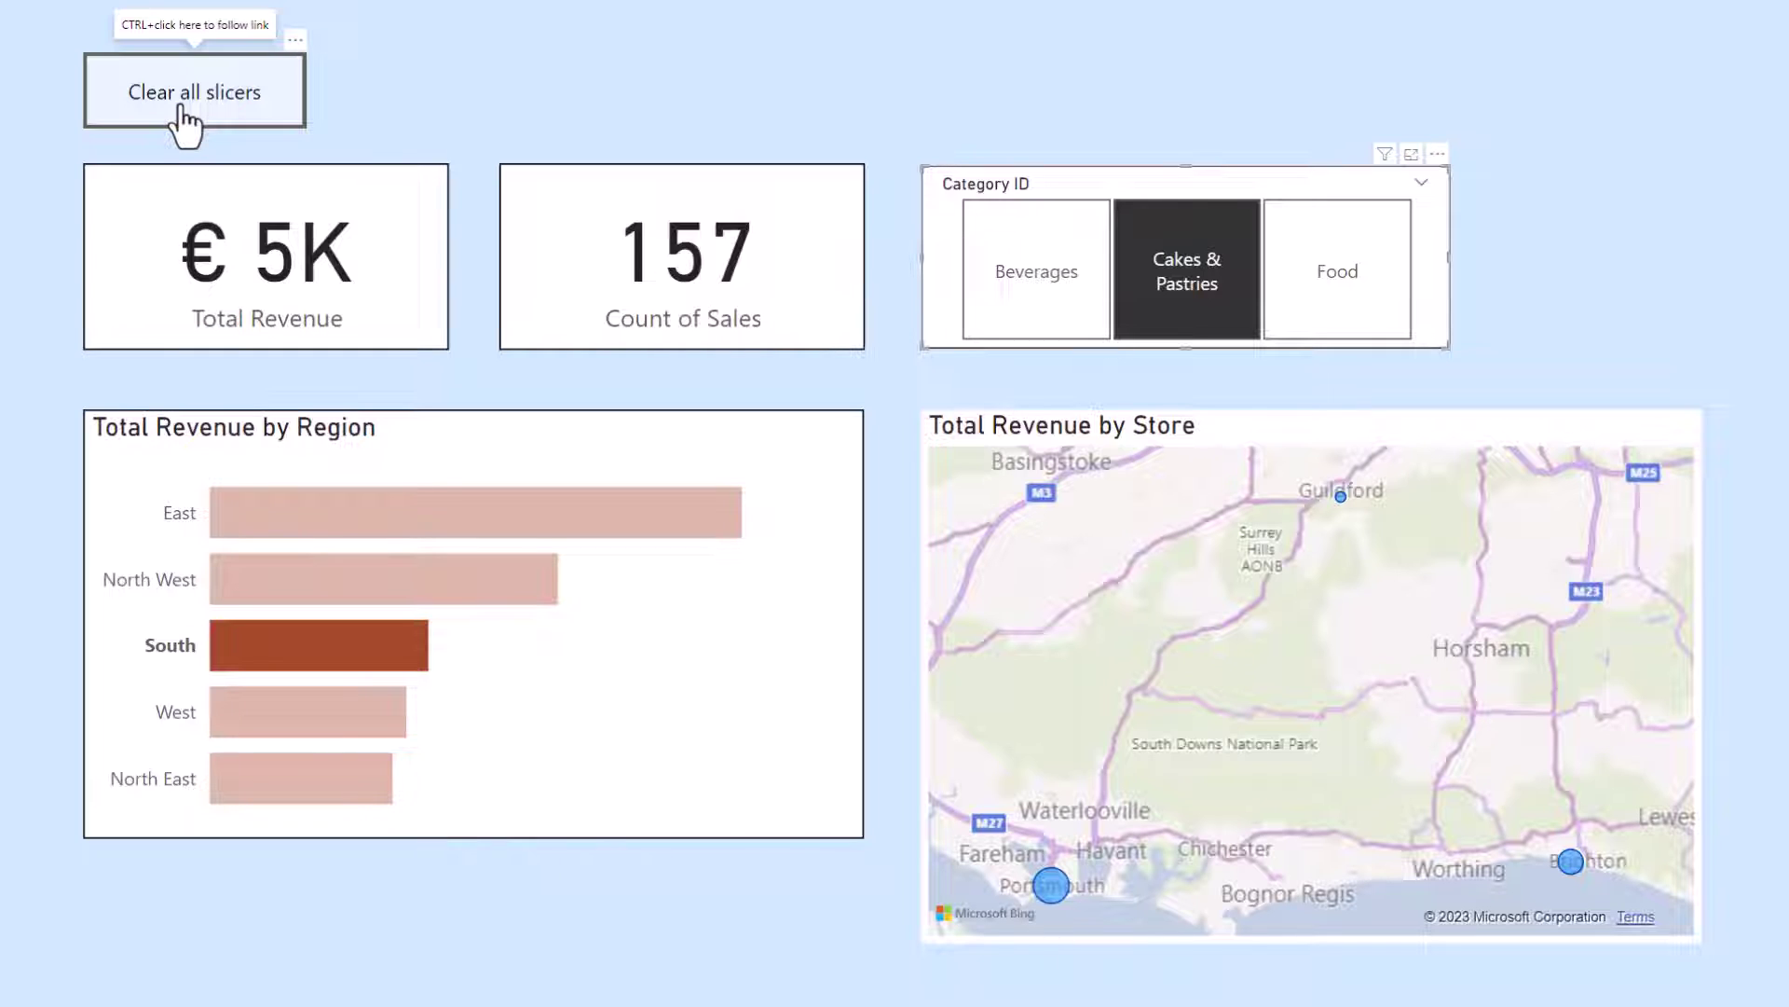
left_click(183, 117, "ctrl")
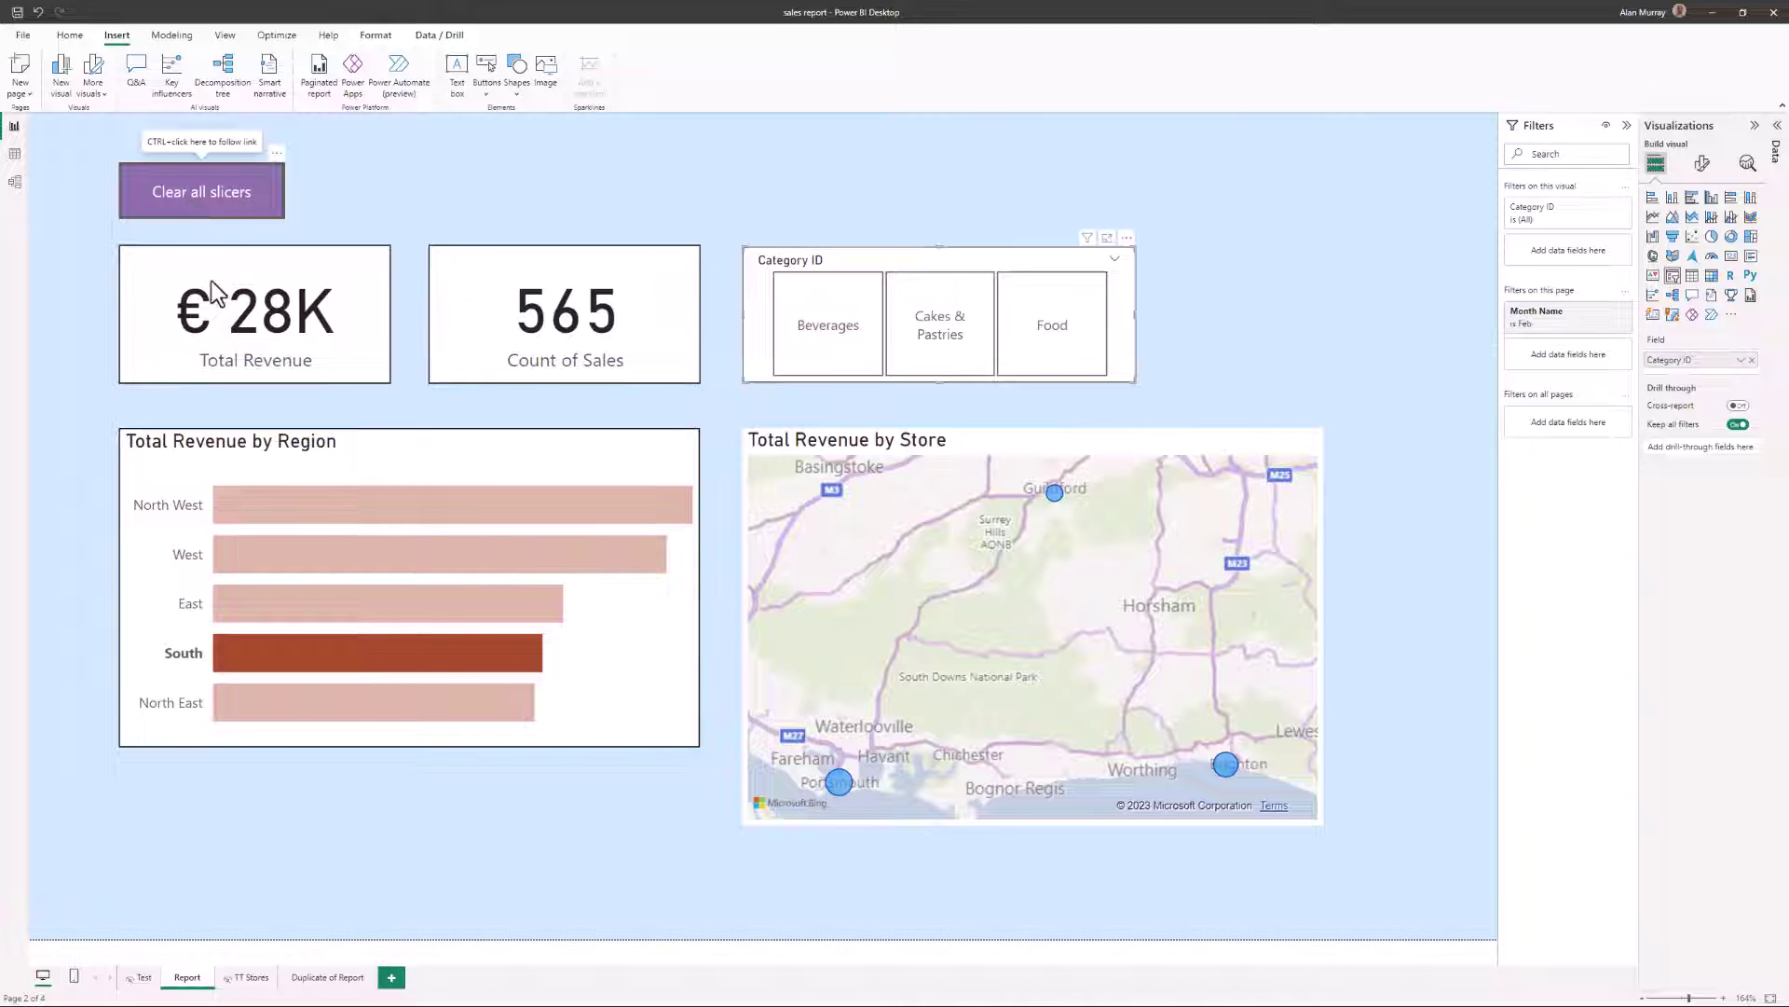
Step: Deselect the South bar and clear the Feb month filter, giving €562K and 9,020 sales
left_click(369, 656)
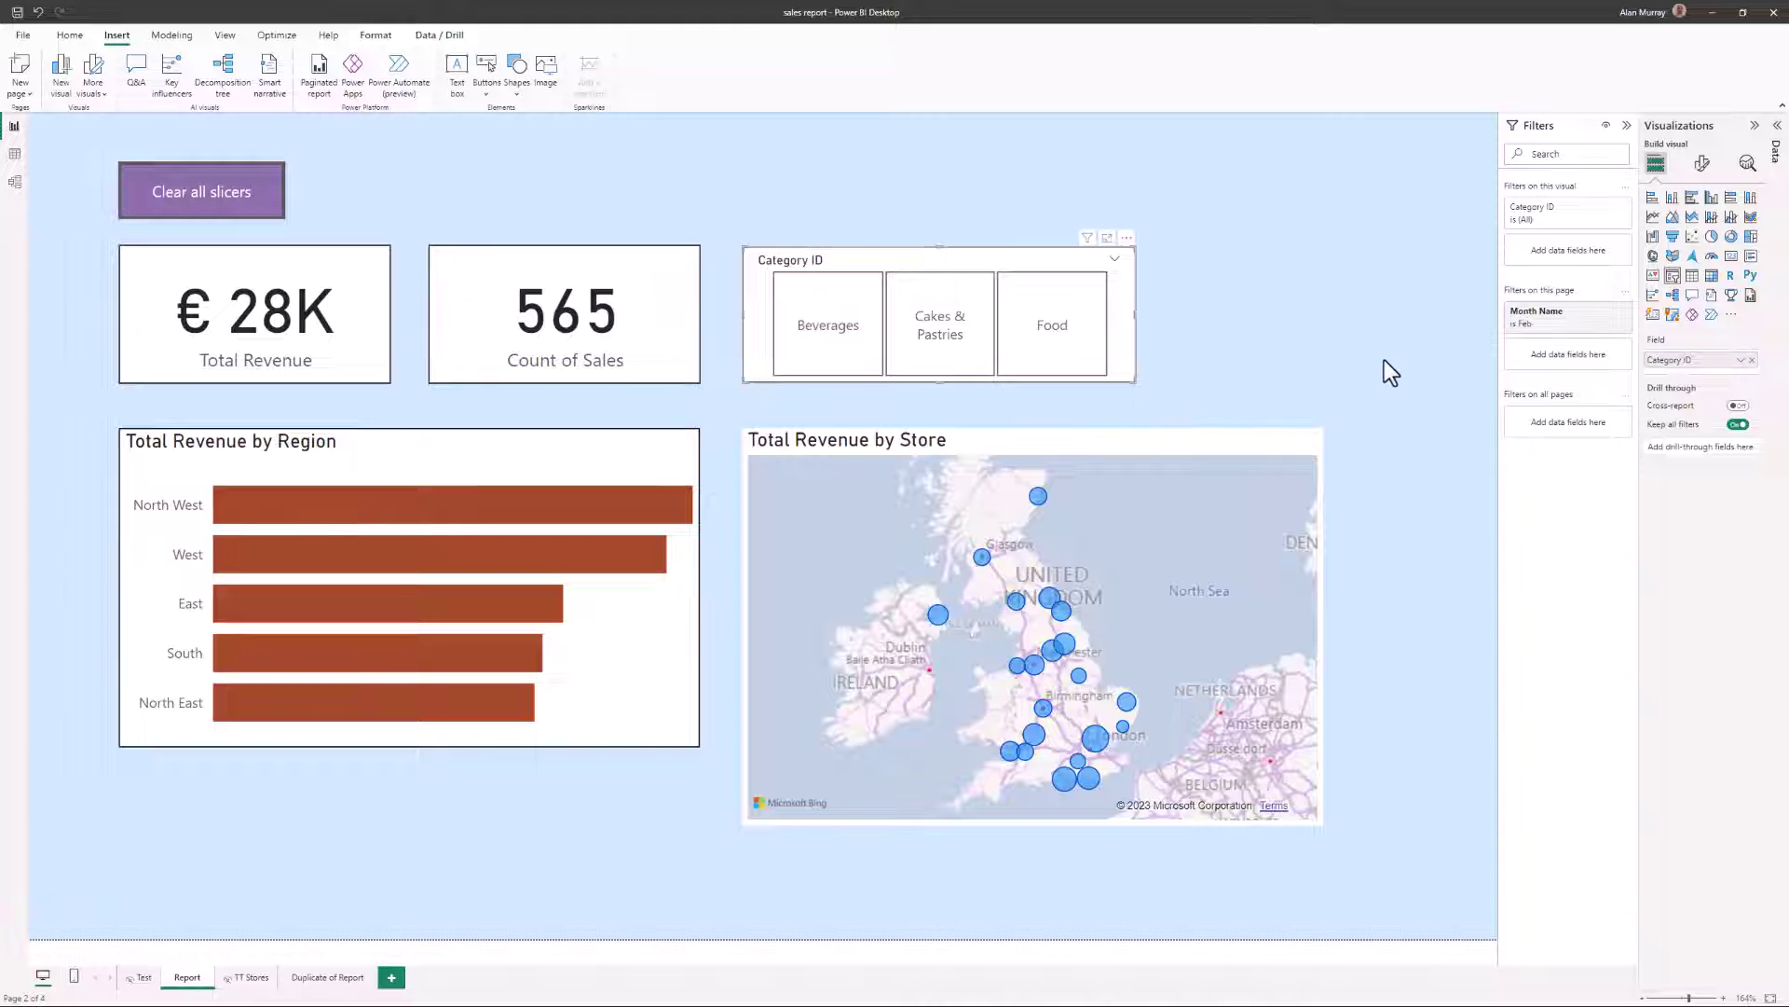
left_click(1604, 311)
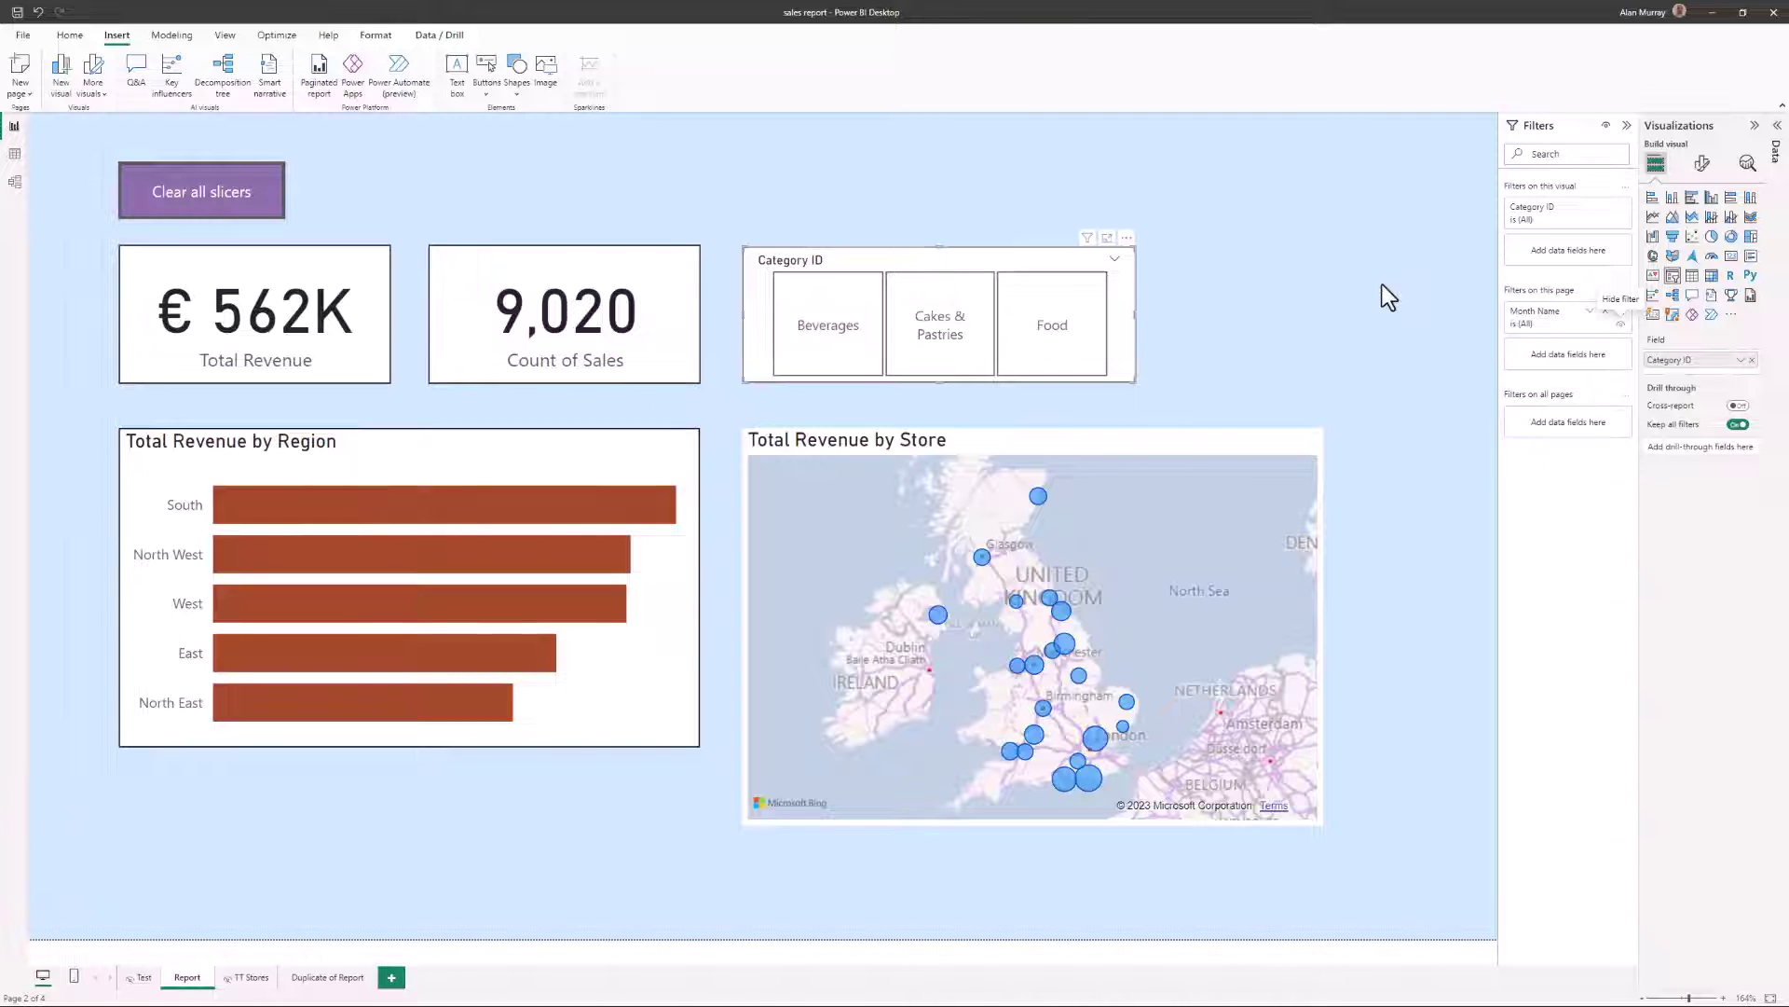
Step: Open the Bookmarks pane and add a bookmark capturing the unfiltered report view
key("alt+h")
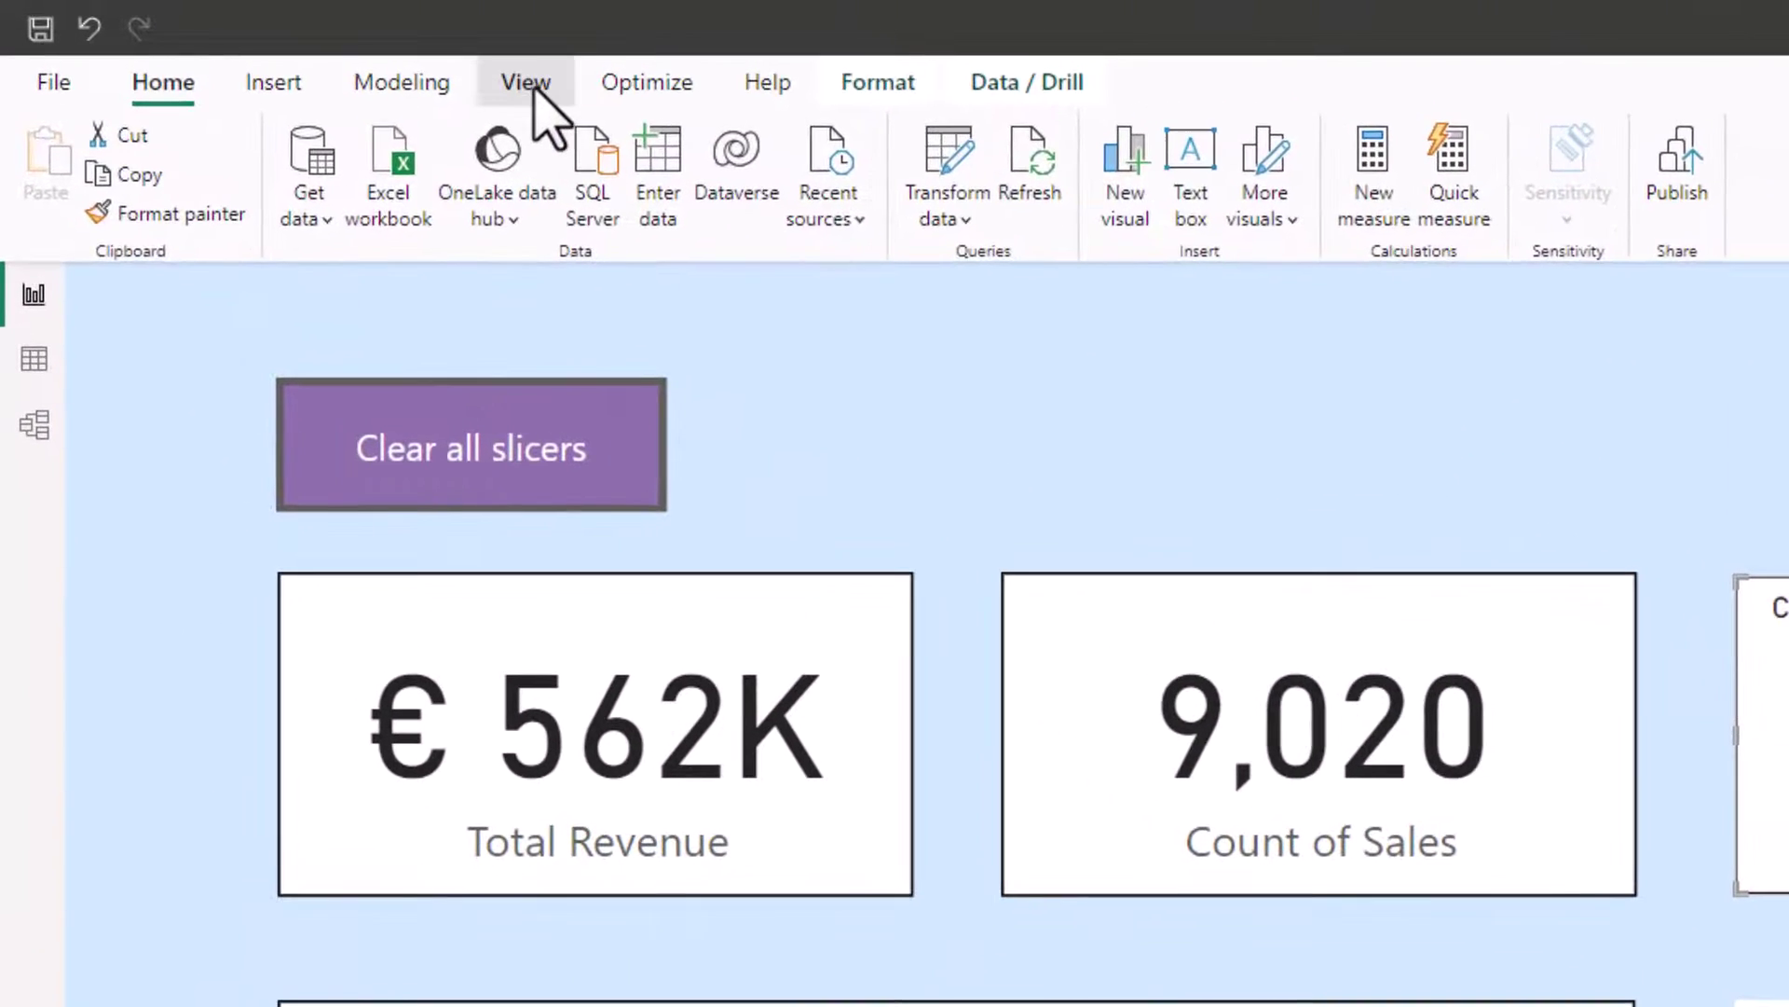
left_click(353, 55)
left_click(1323, 186)
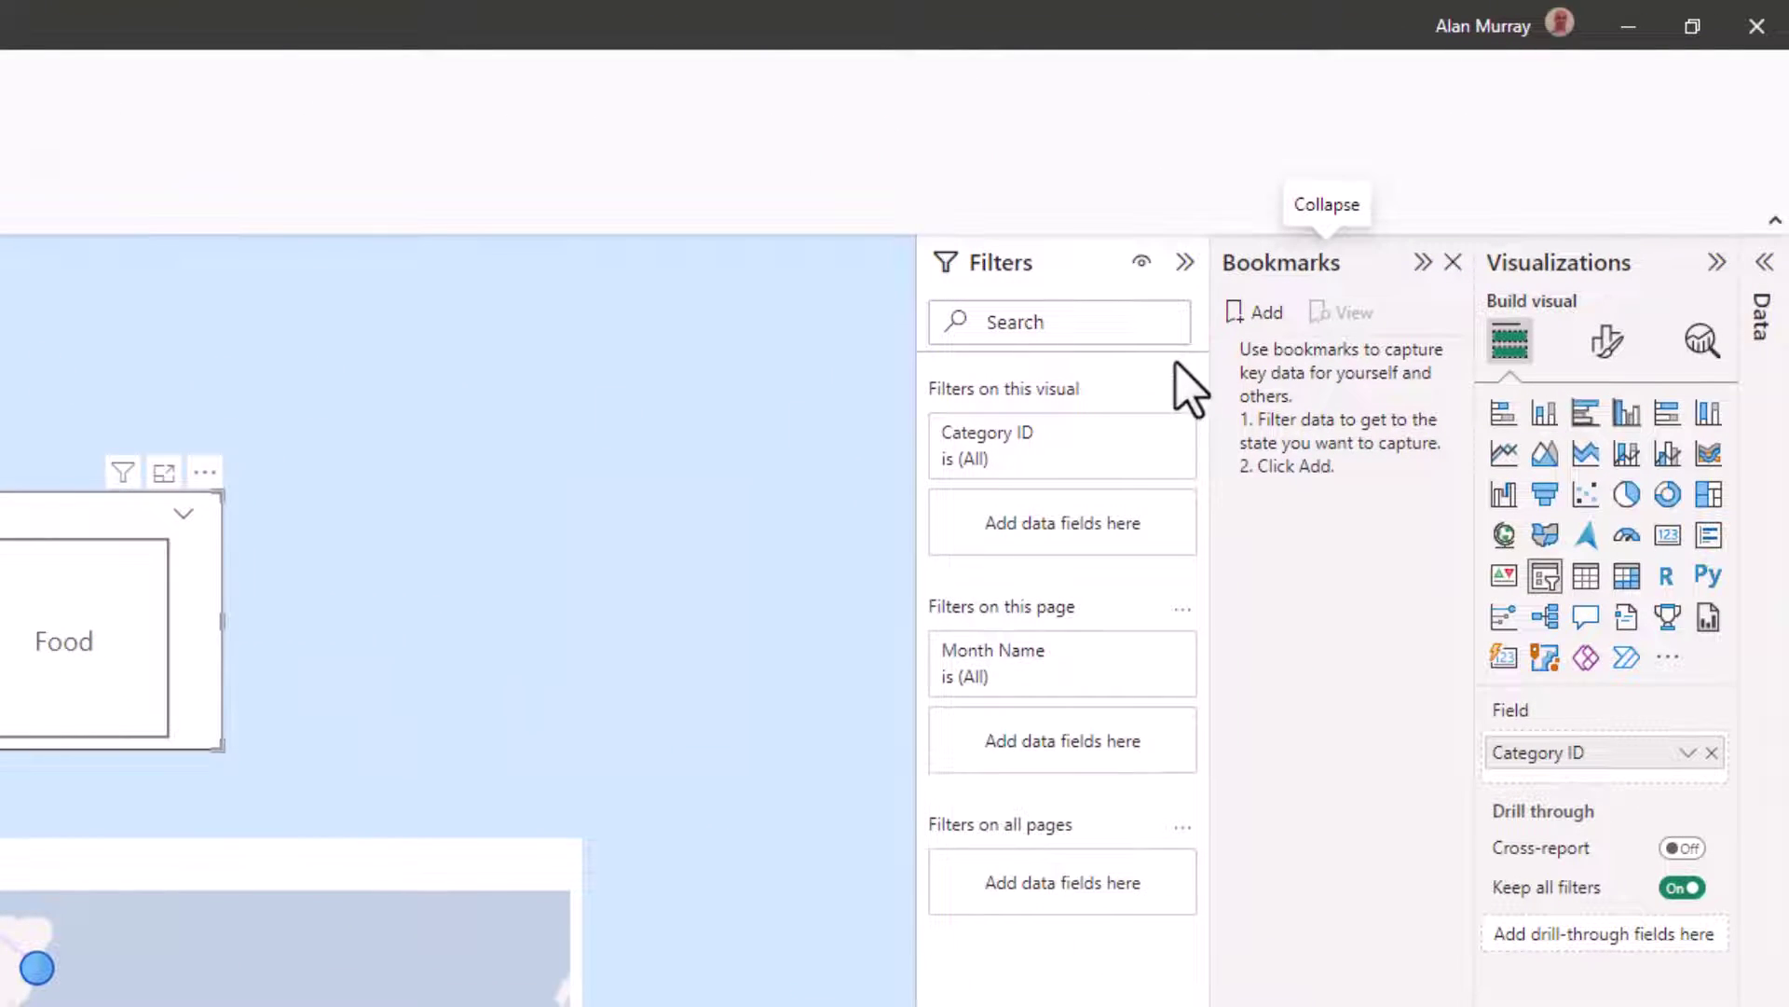
left_click(1255, 319)
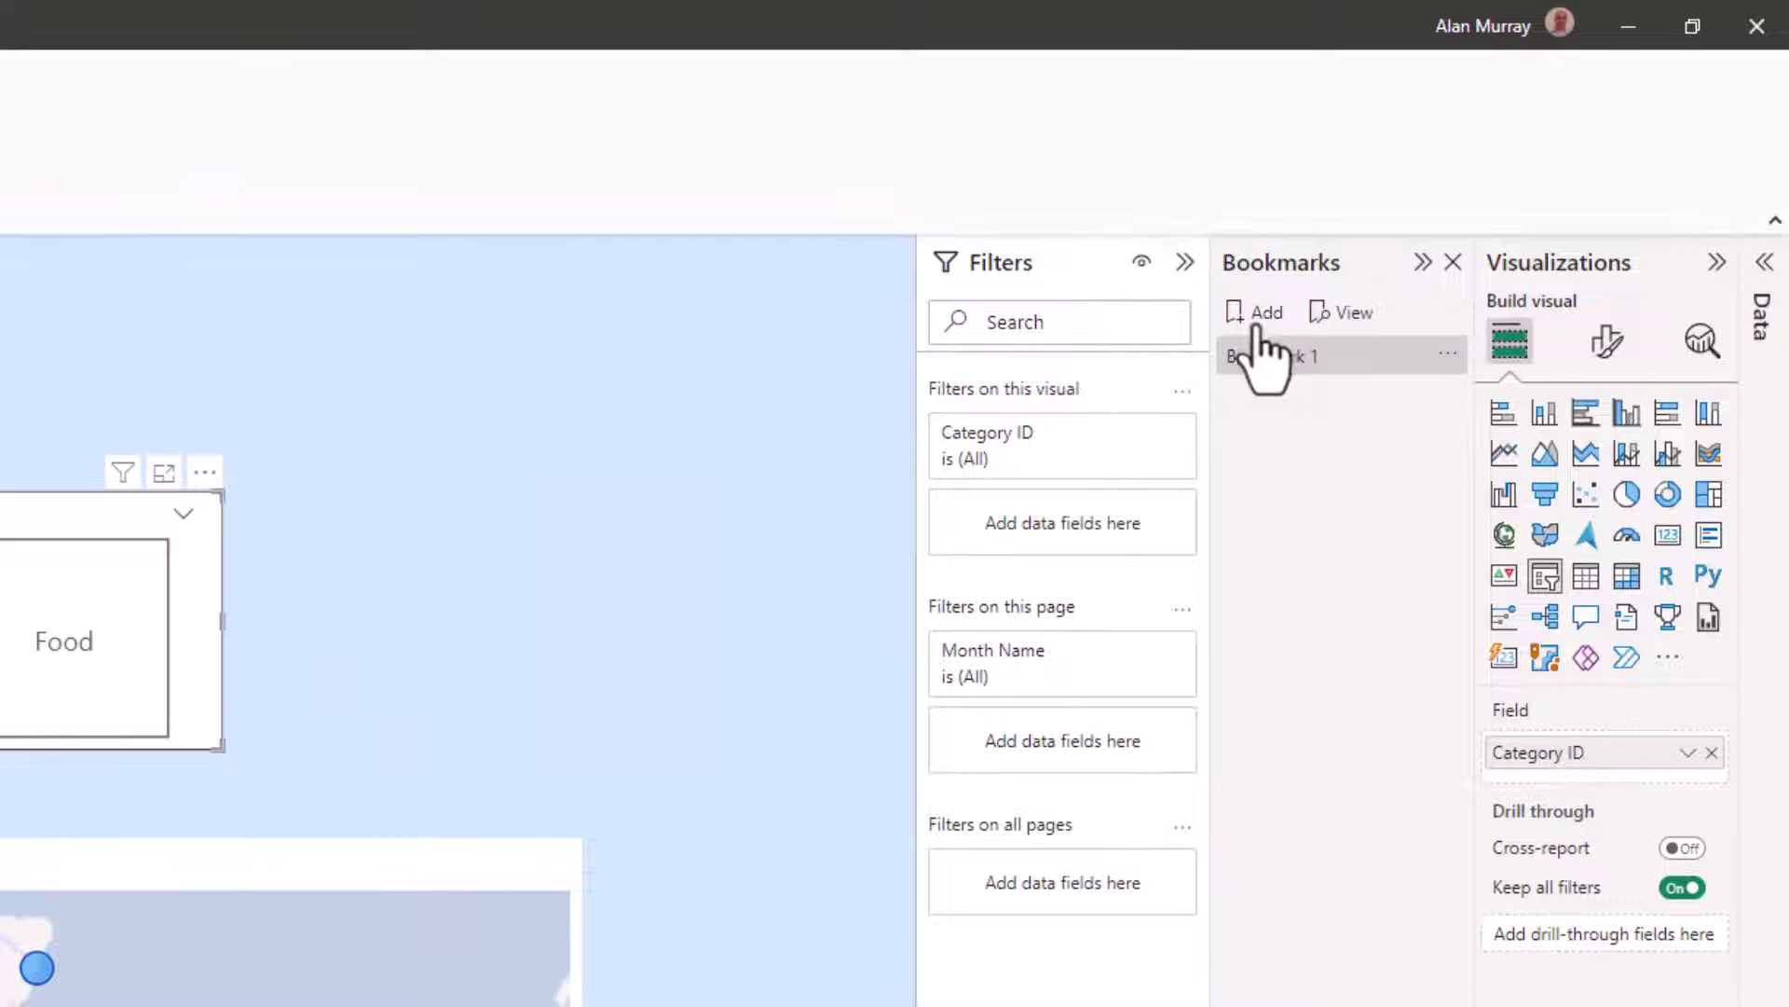
Step: Rename Bookmark 1 to 'Clear All Filters'
left_click(1445, 357)
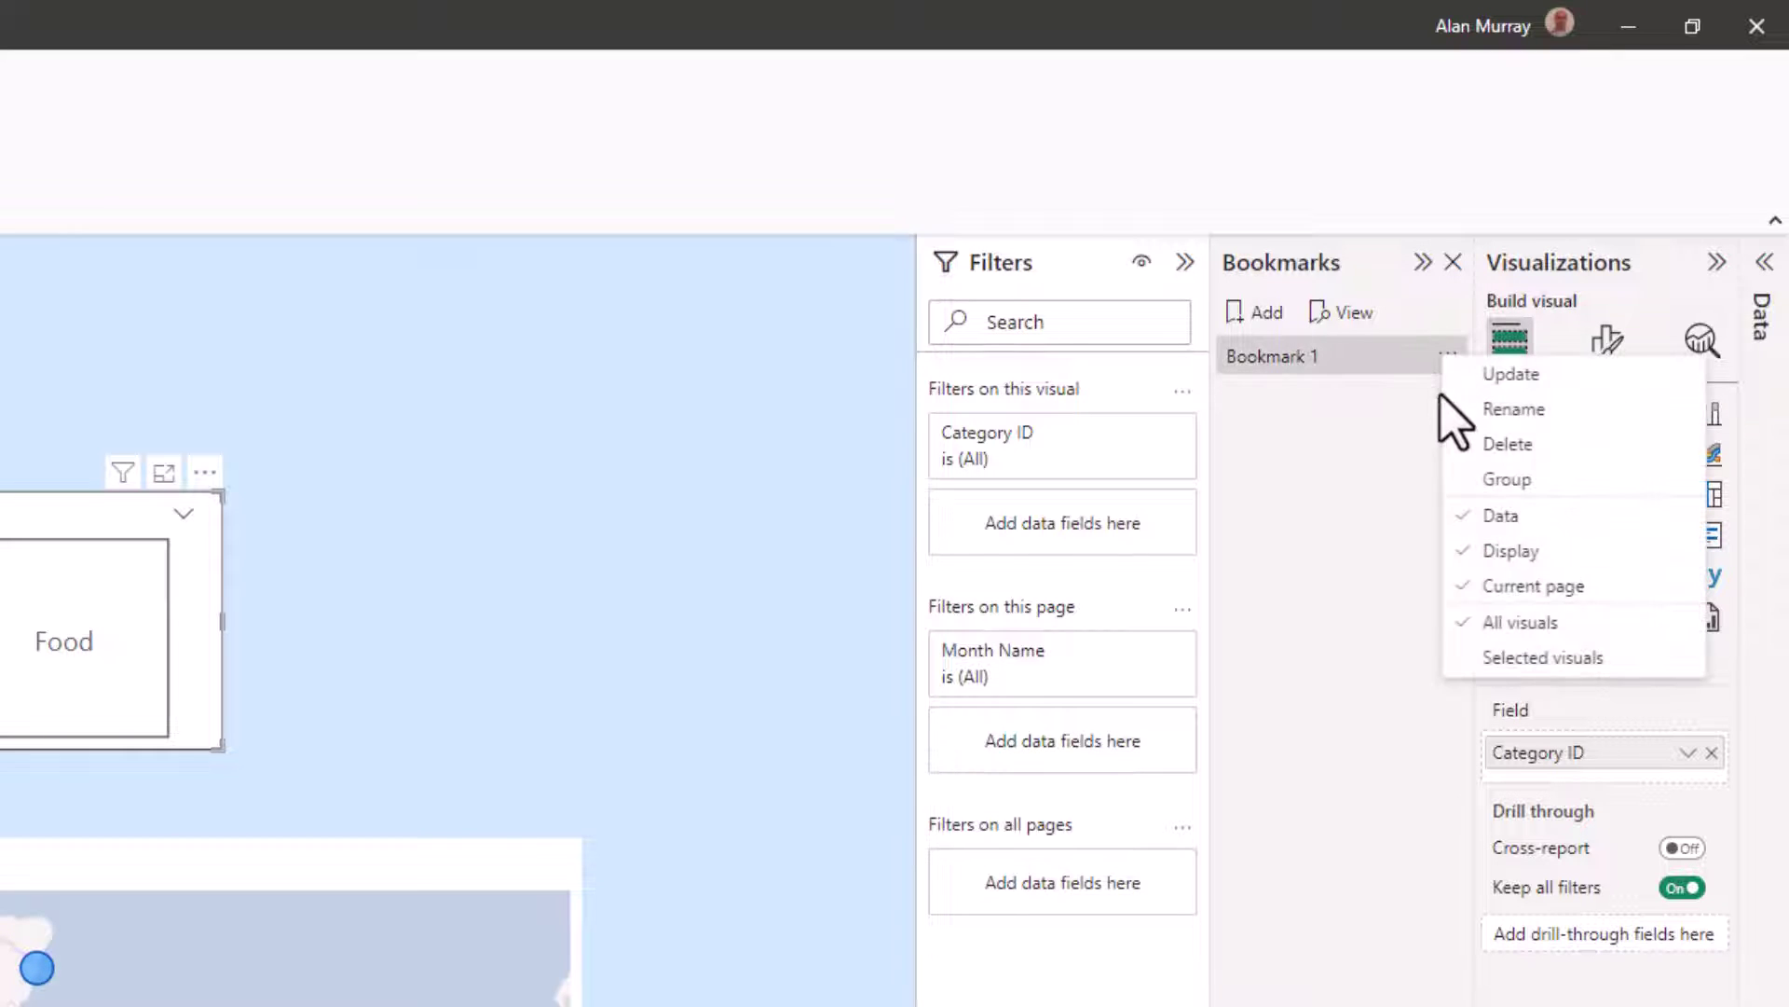
left_click(1458, 410)
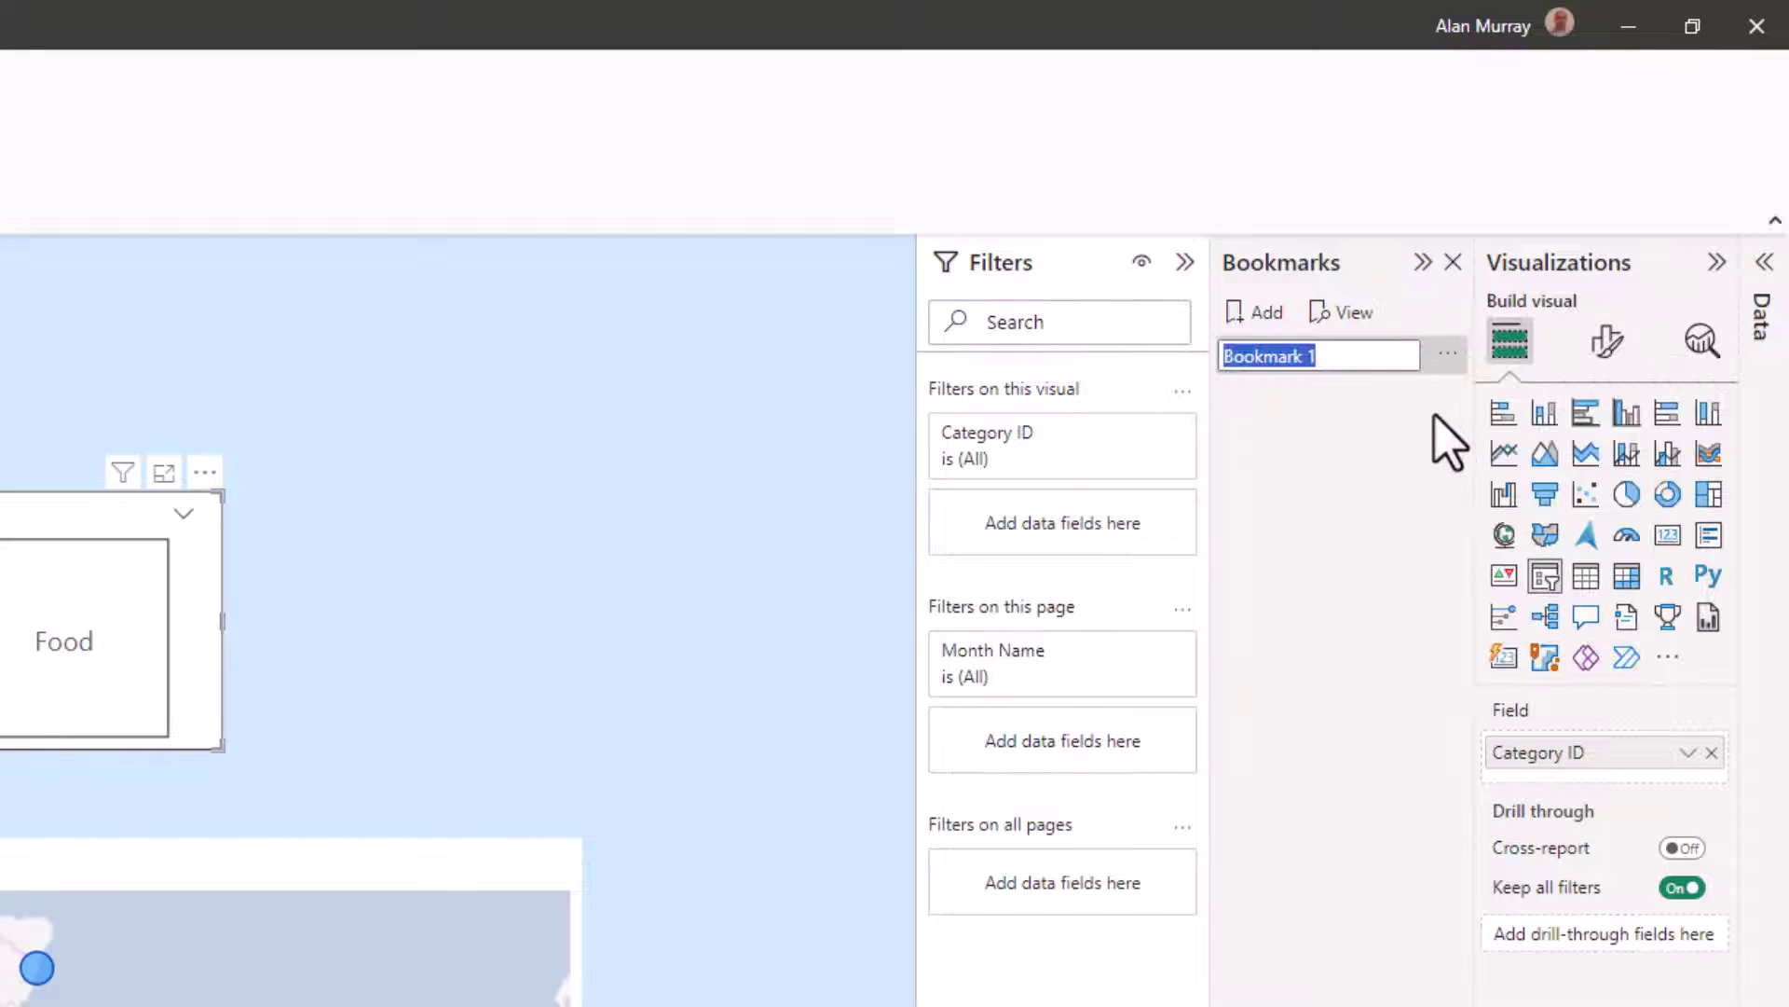
key("End")
type("Clear")
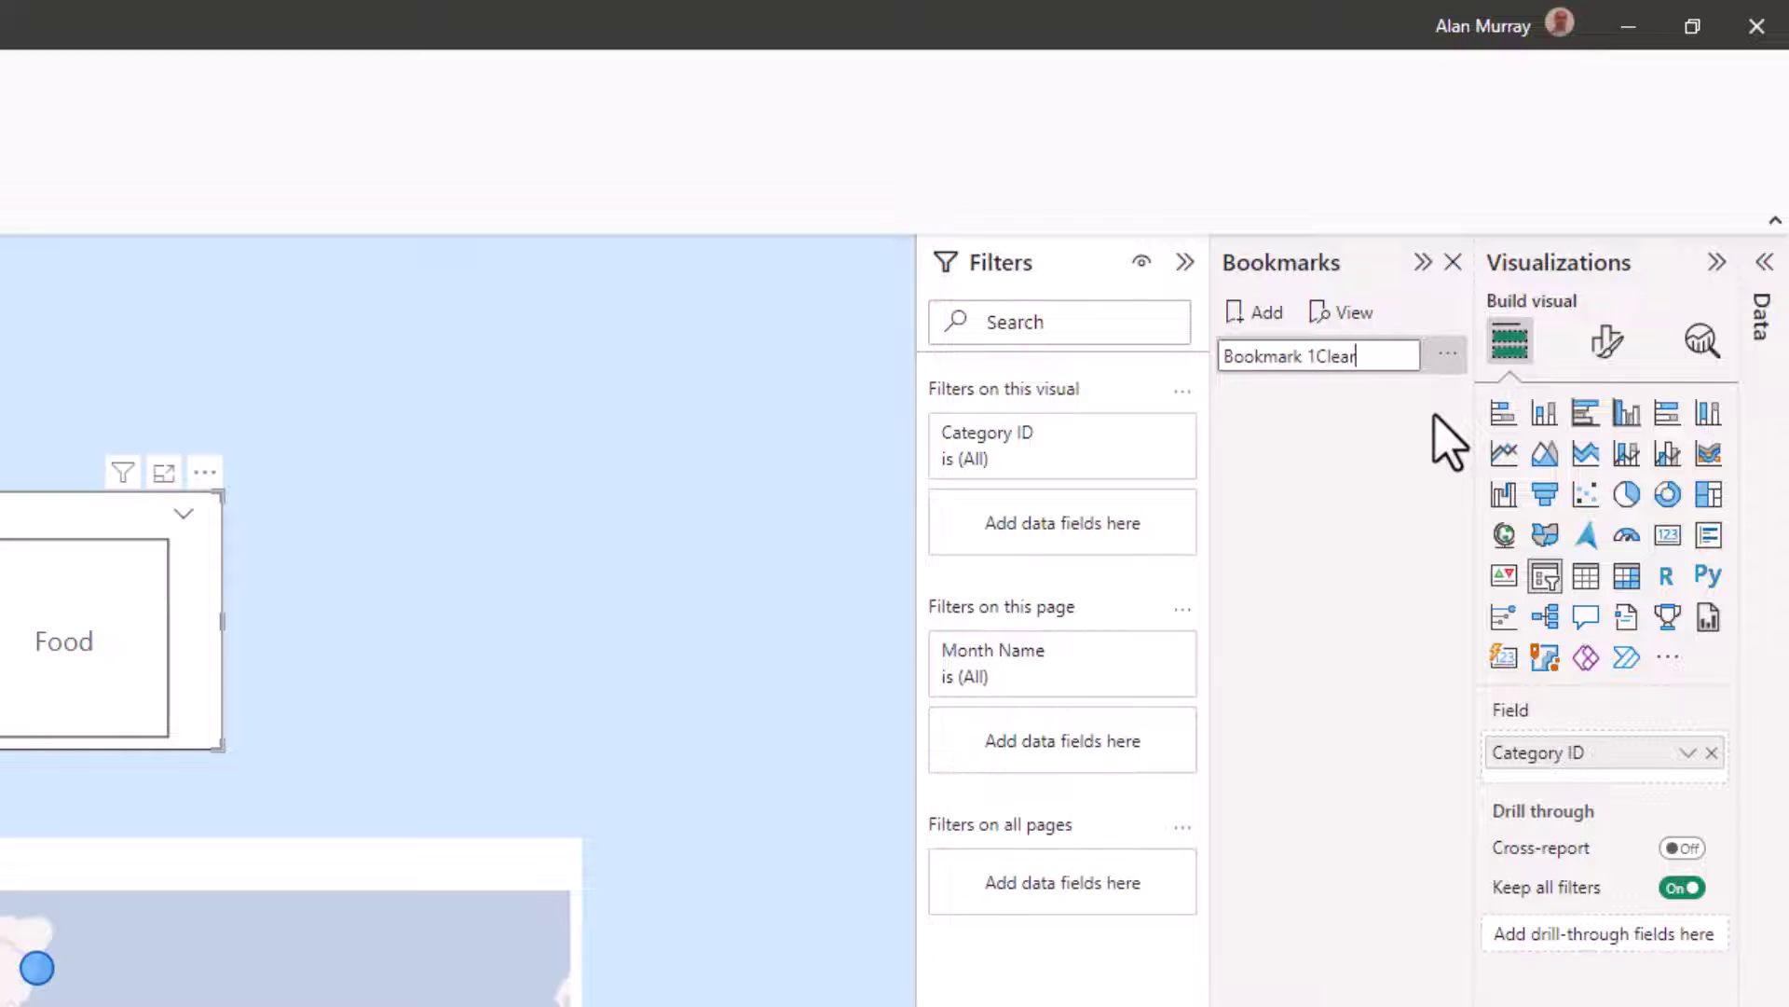
key("BackSpace")
key("BackSpace")
key("BackSpace")
key("BackSpace")
key("BackSpace")
key("BackSpace")
key("BackSpace")
key("BackSpace")
key("BackSpace")
key("BackSpace")
key("BackSpace")
key("BackSpace")
key("BackSpace")
key("BackSpace")
key("BackSpace")
type("C")
type("r All Filters")
key("Return")
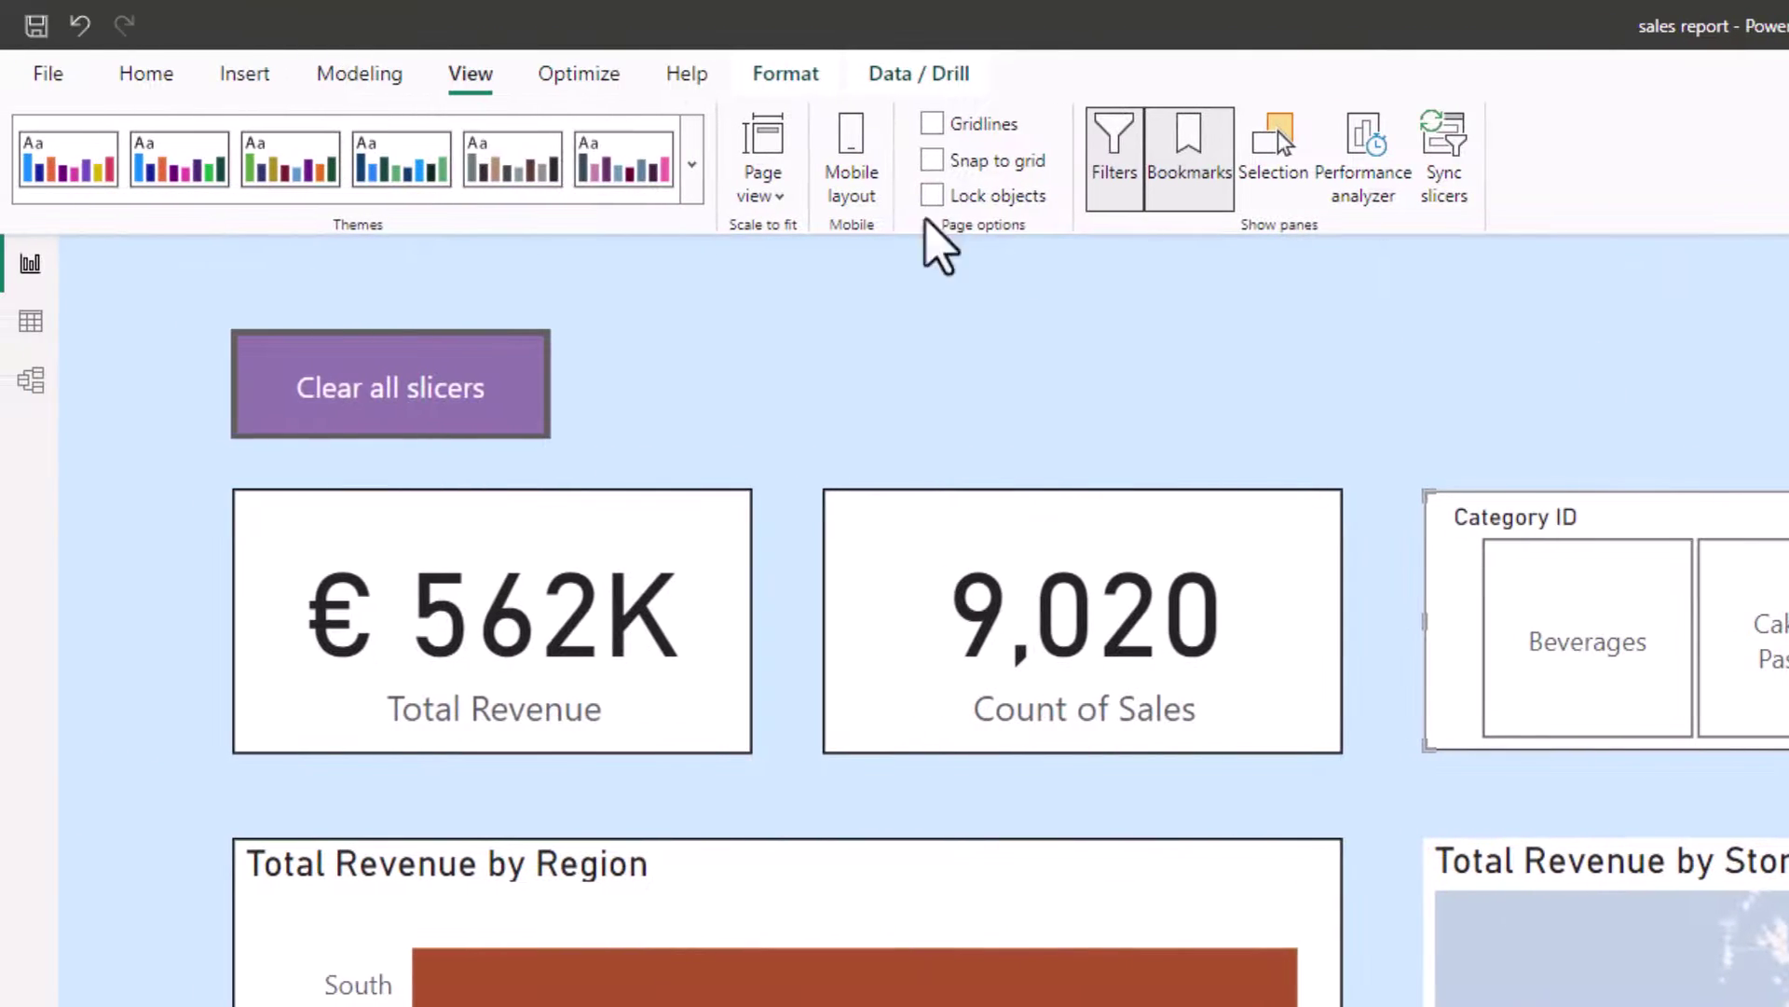
Step: Insert a blank button and place it just right of the Clear all slicers button
left_click(247, 79)
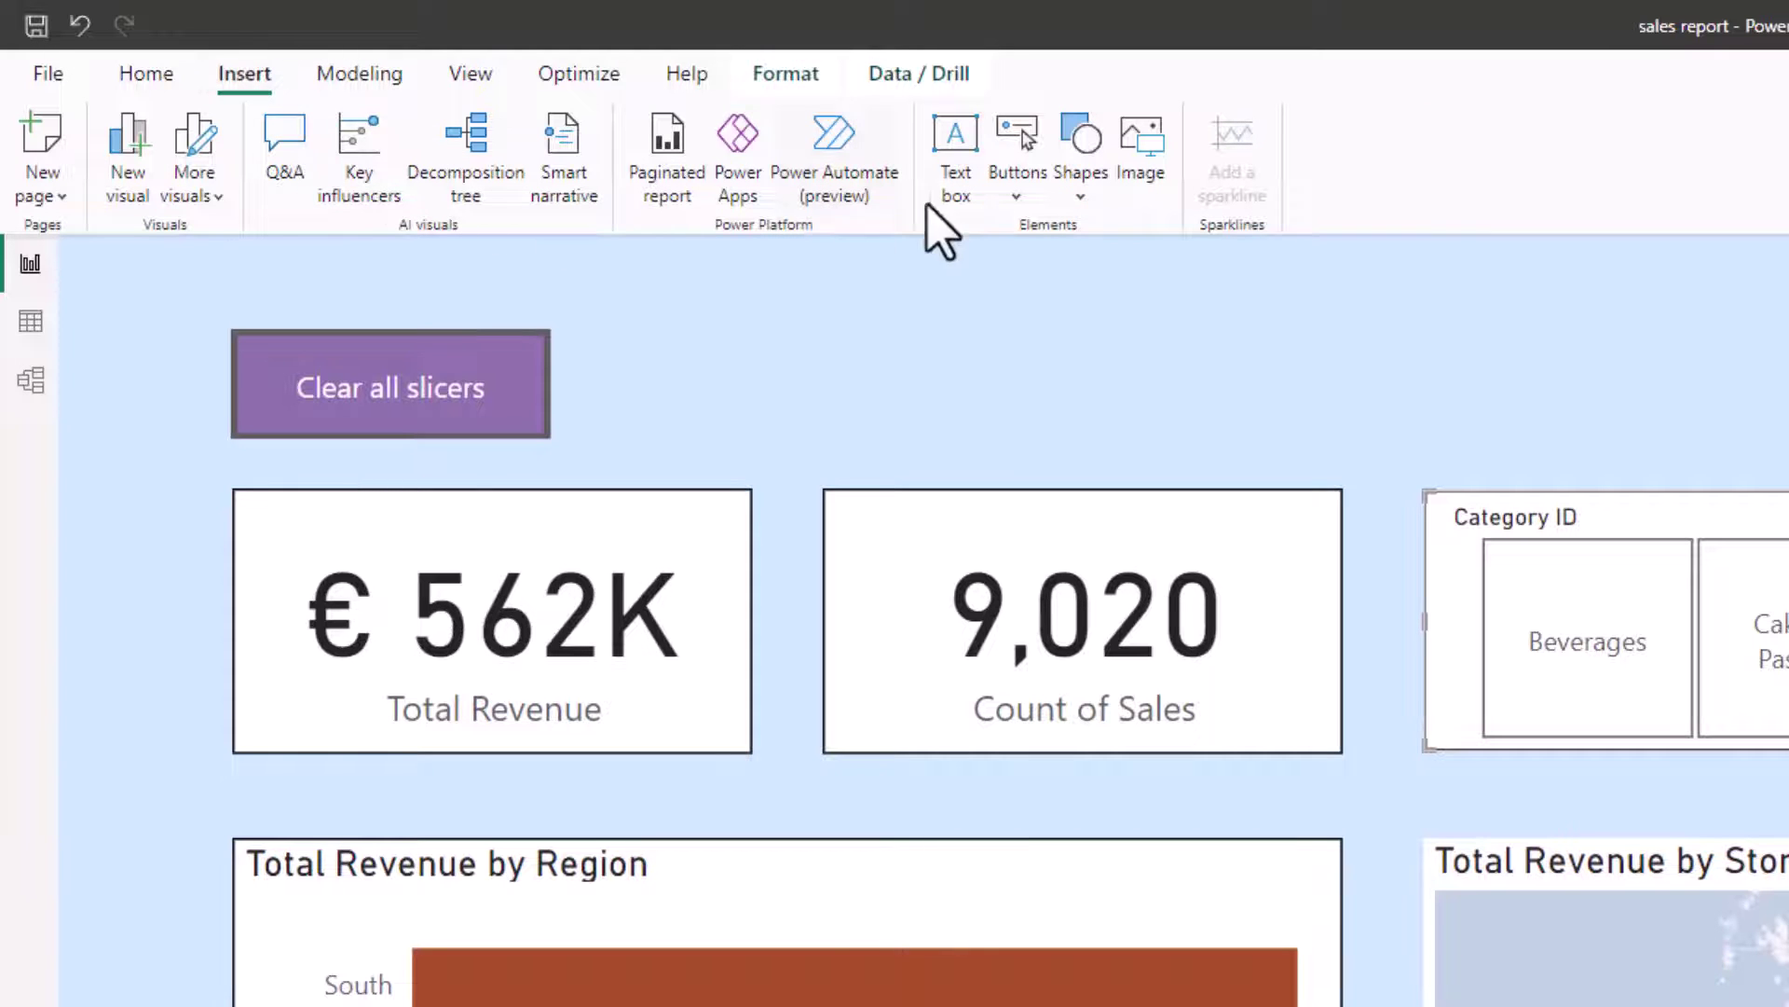
left_click(1014, 196)
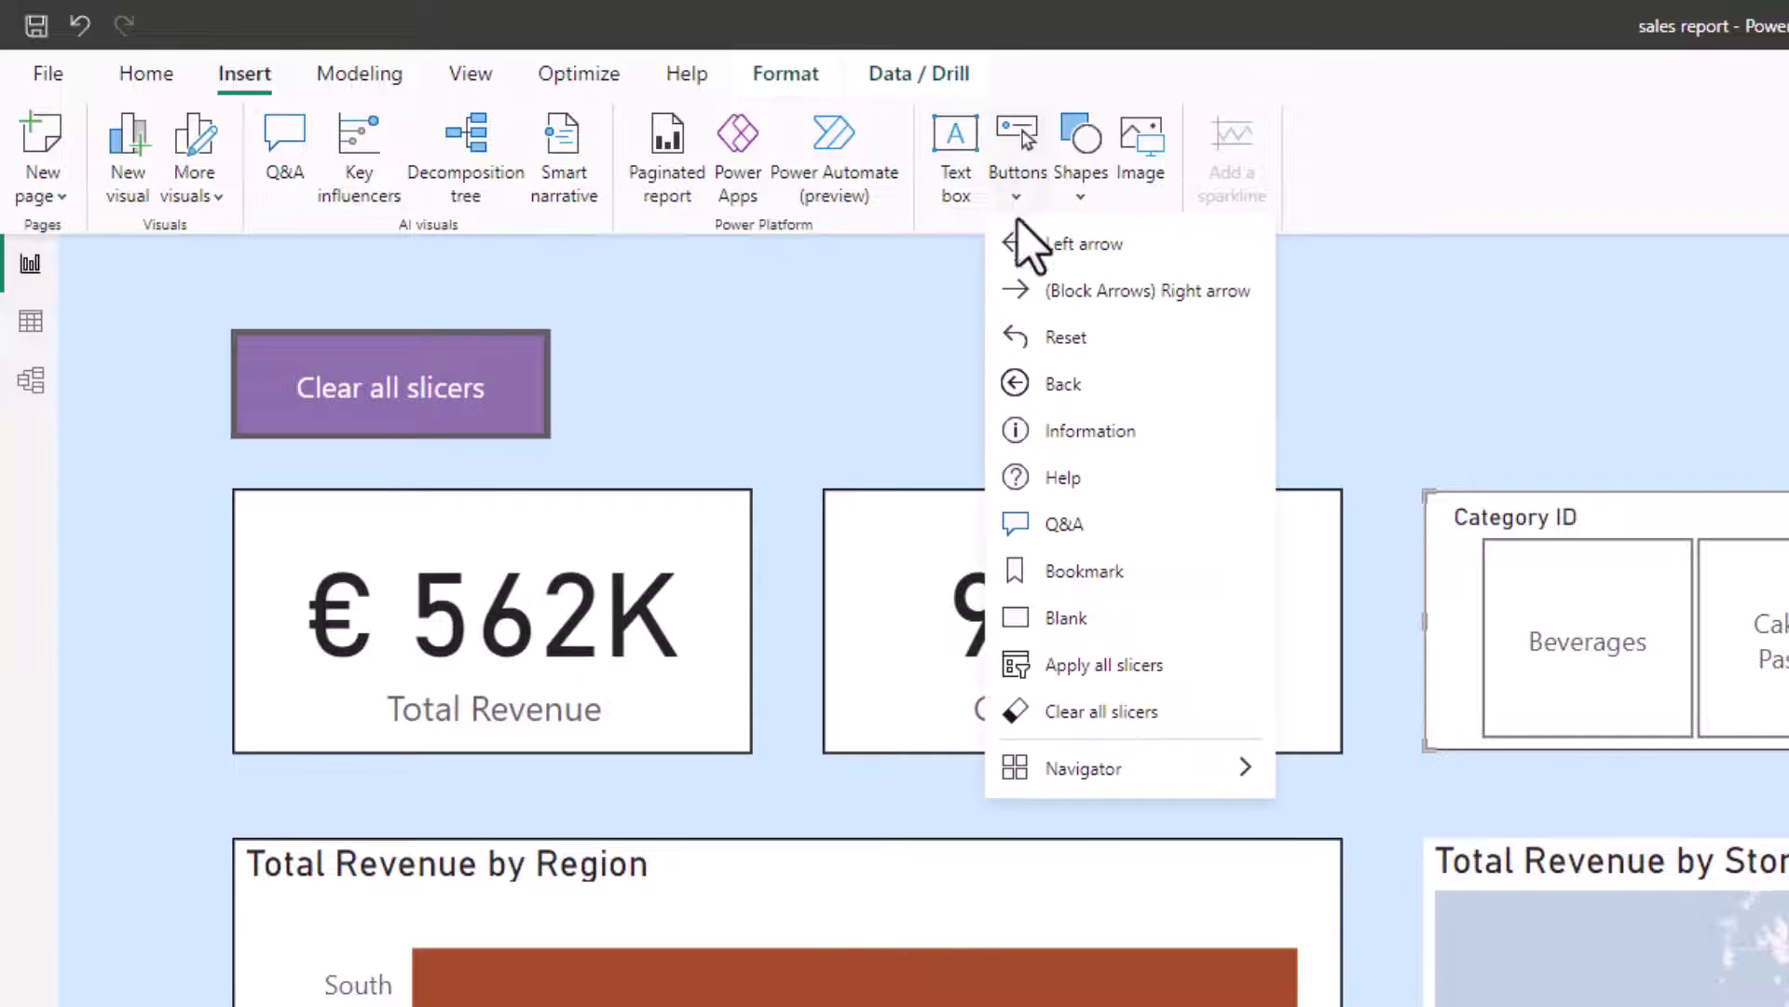
left_click(1077, 619)
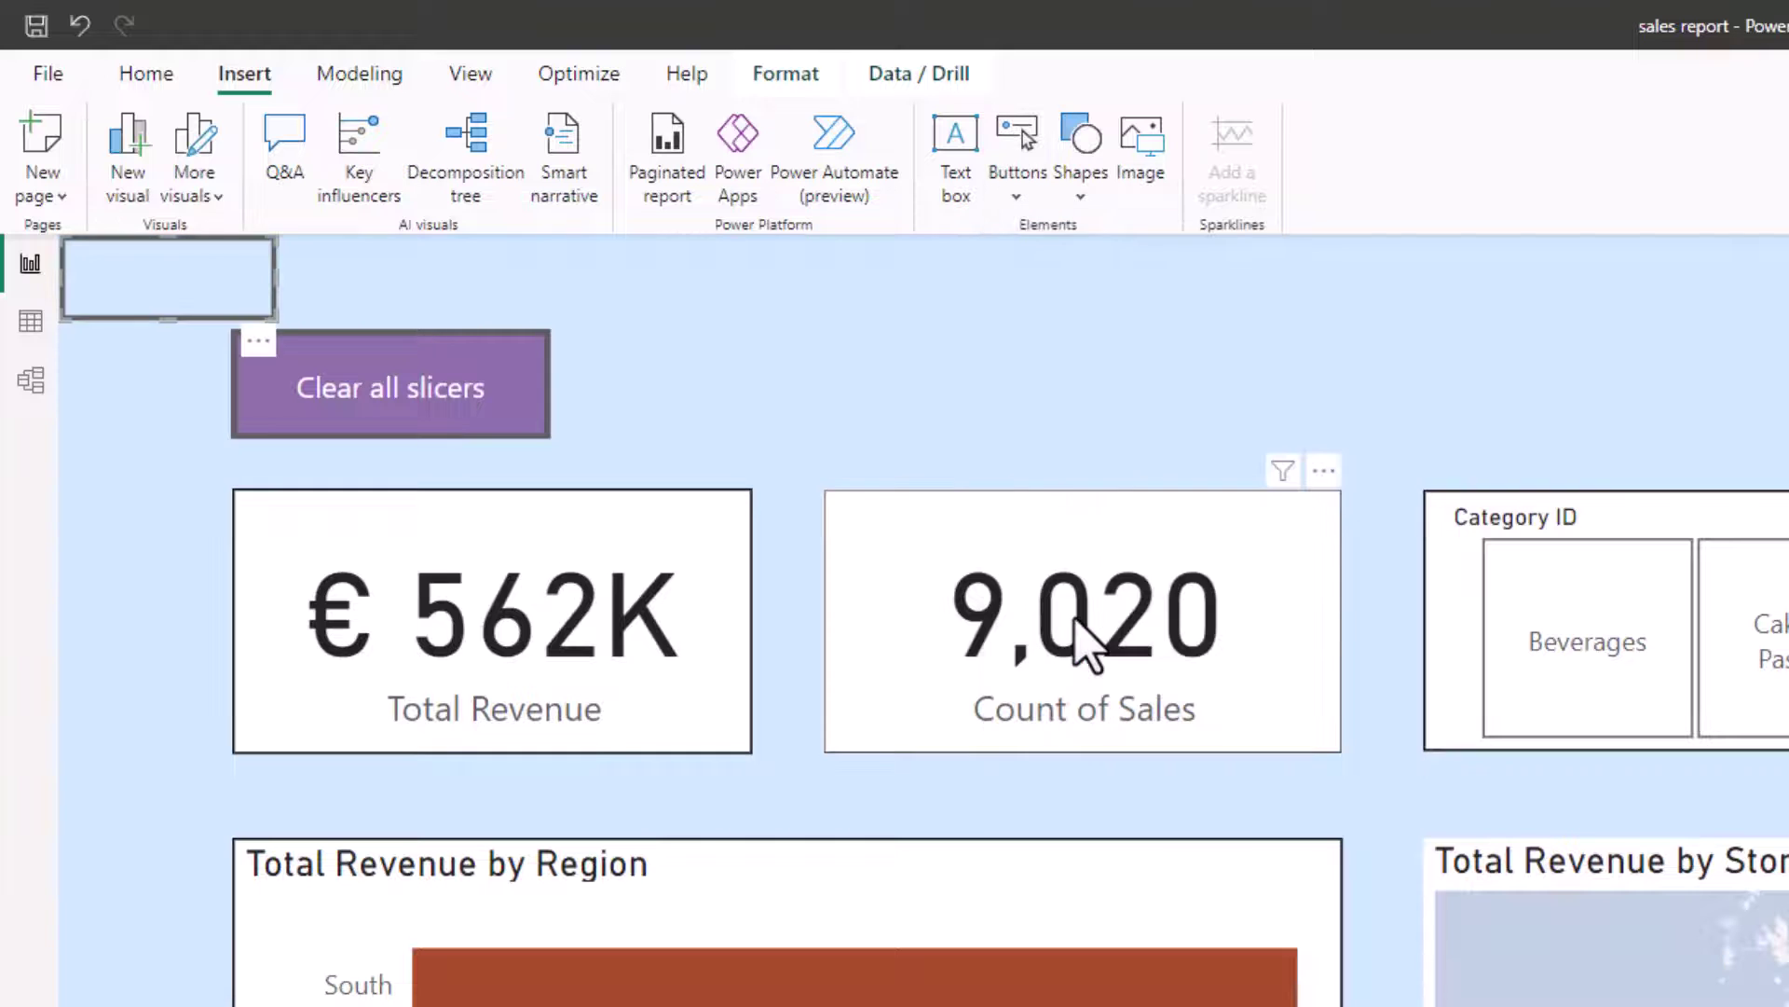
left_click_drag(242, 297, 886, 436)
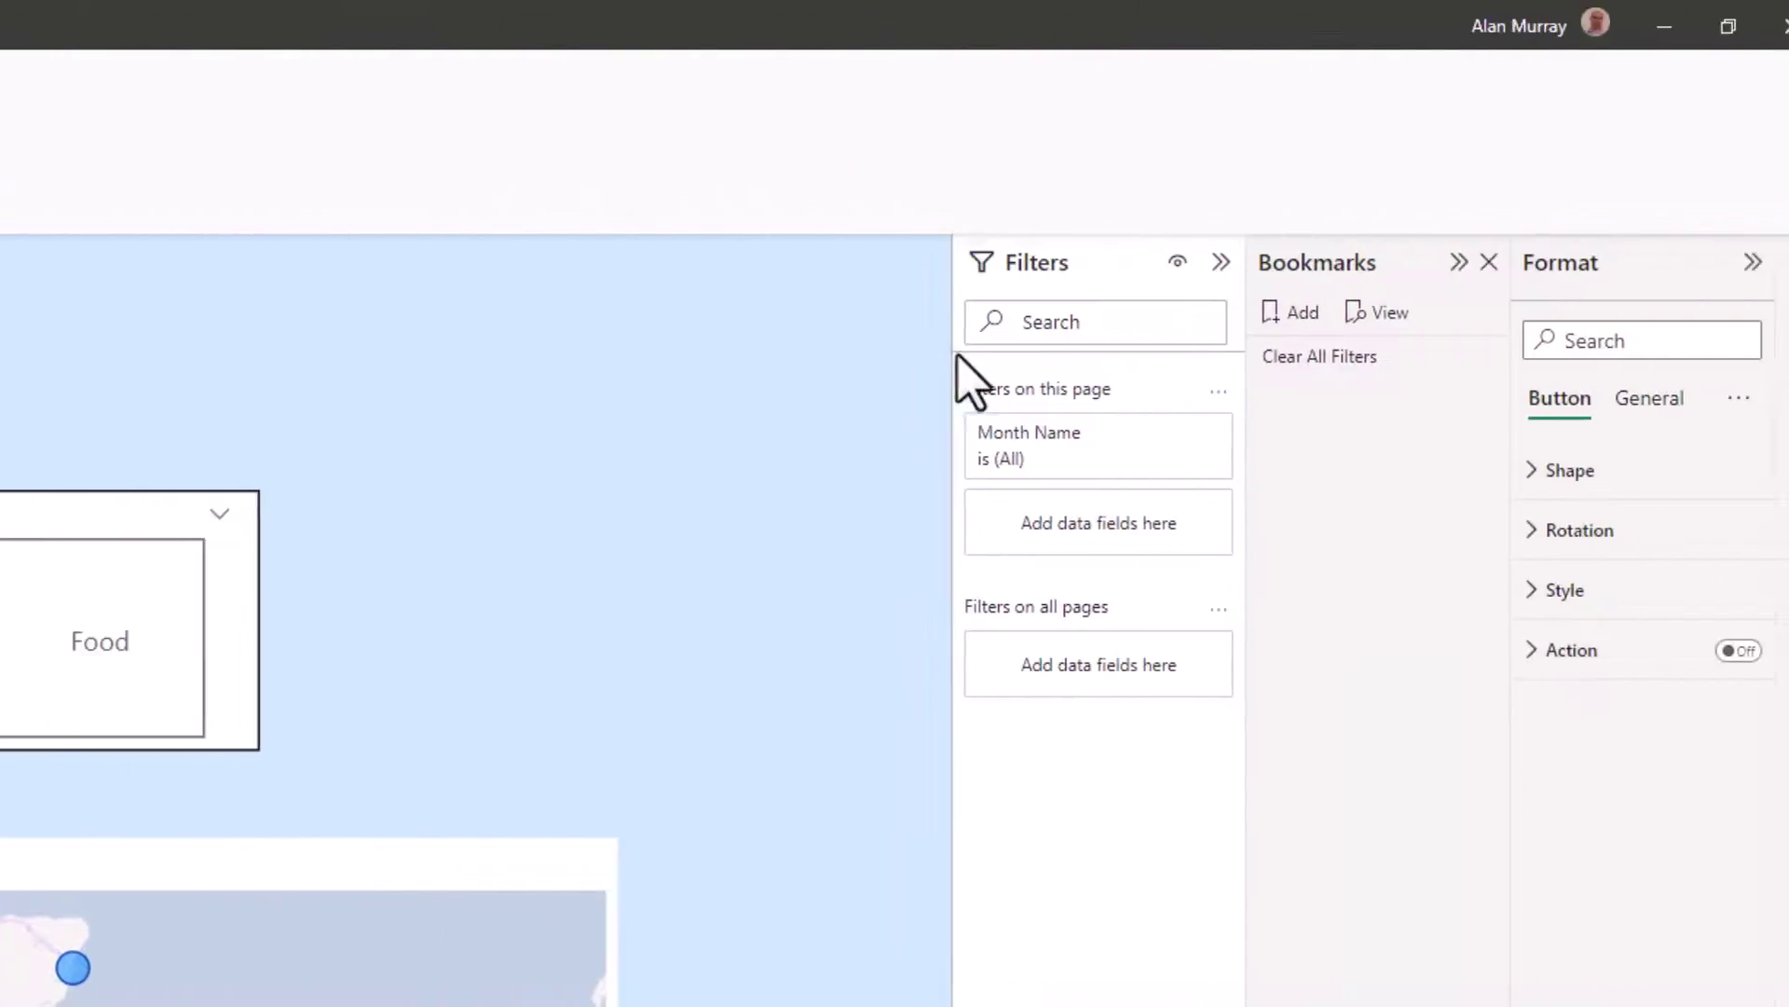
Step: Collapse the bookmarks list and give the new button a yellow background fill
left_click(1420, 264)
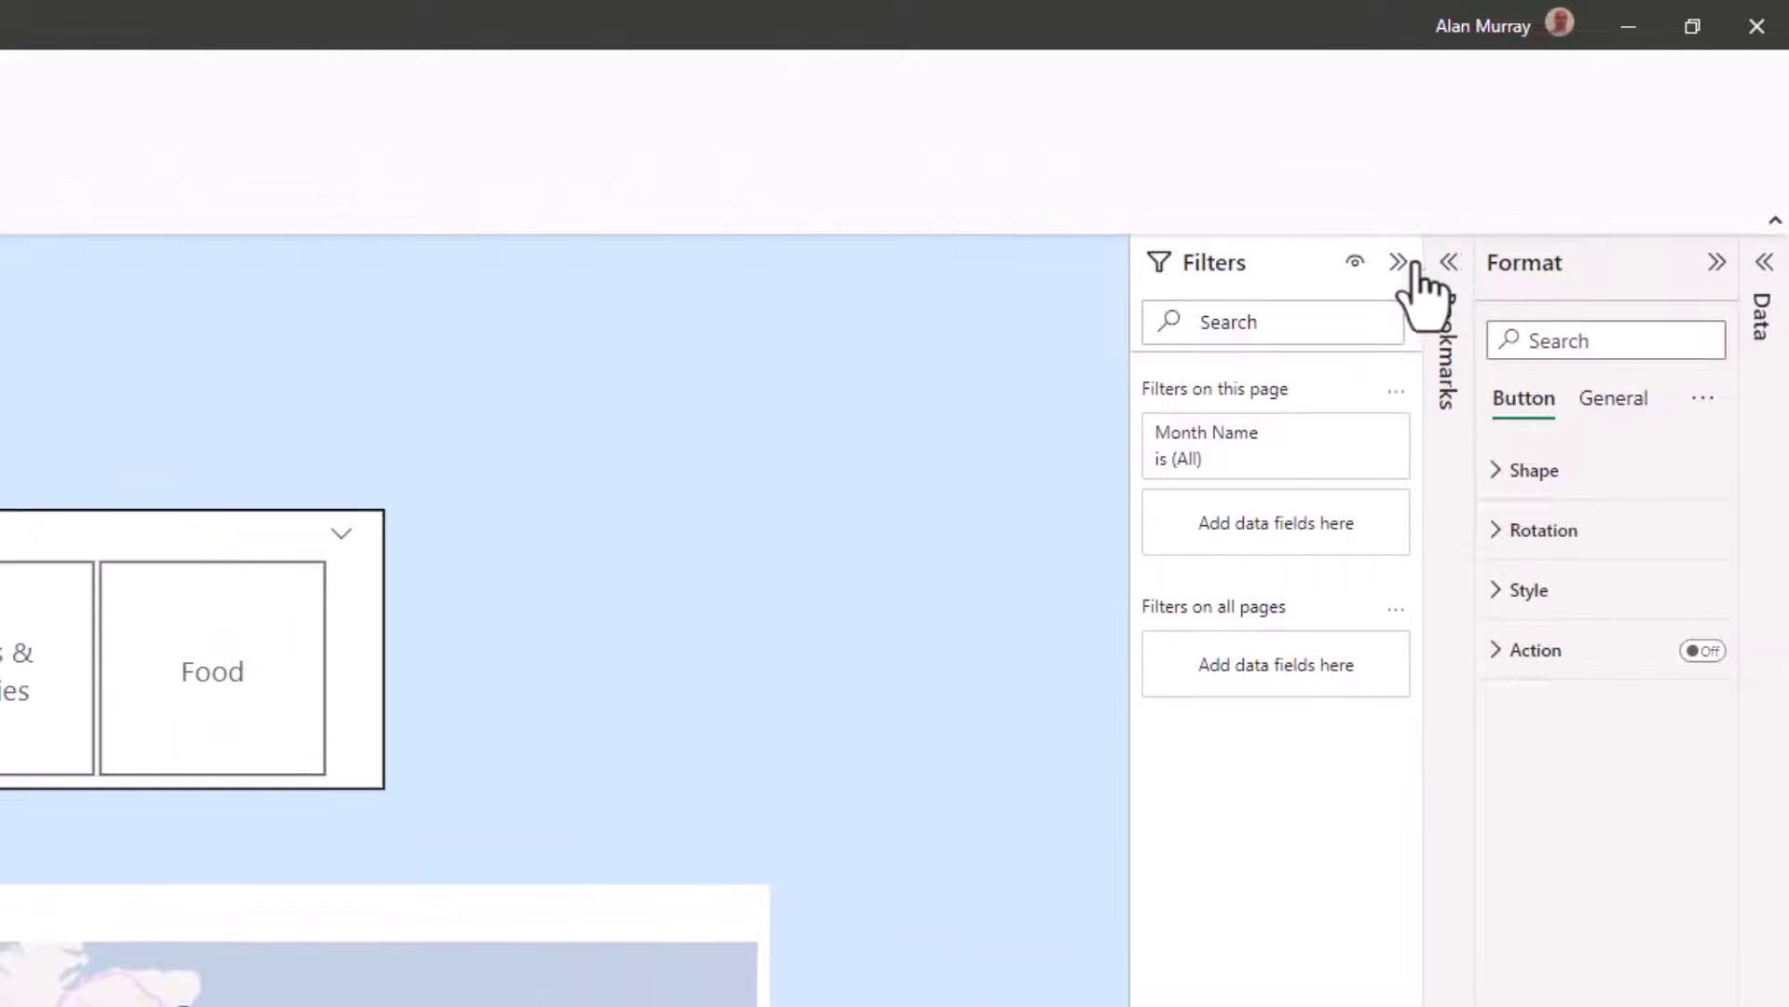
left_click(1491, 601)
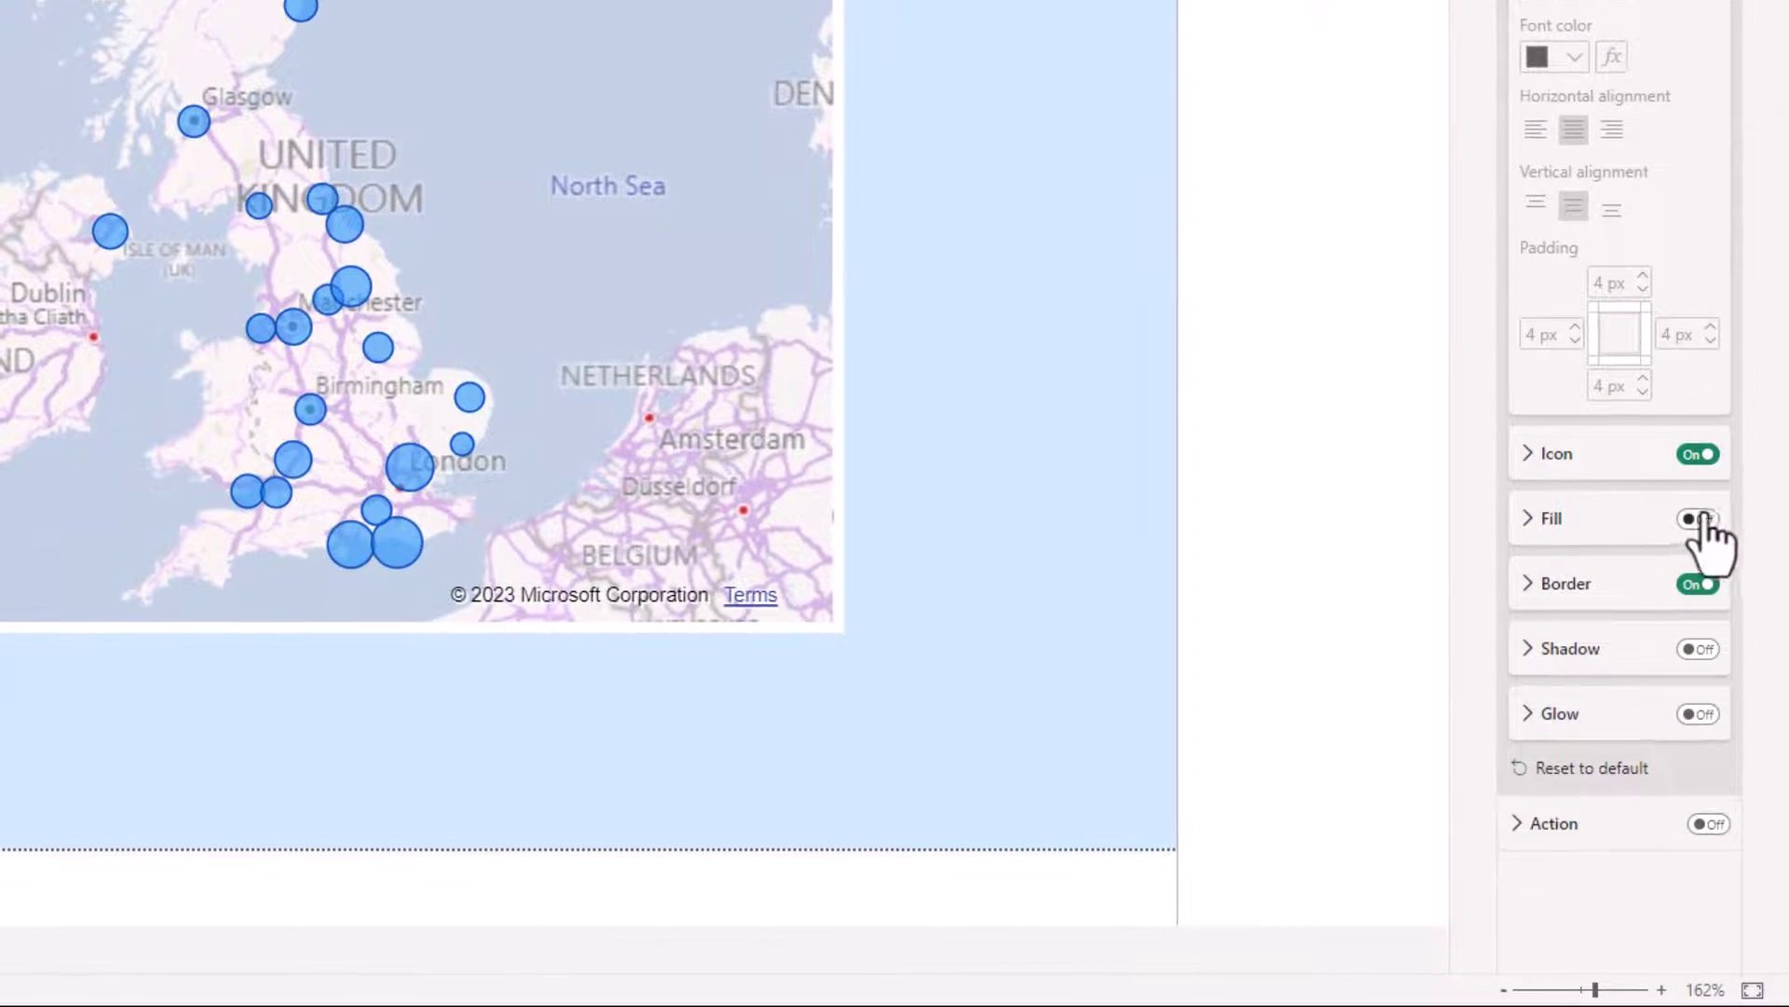
left_click(1696, 783)
left_click(1533, 522)
left_click(1557, 589)
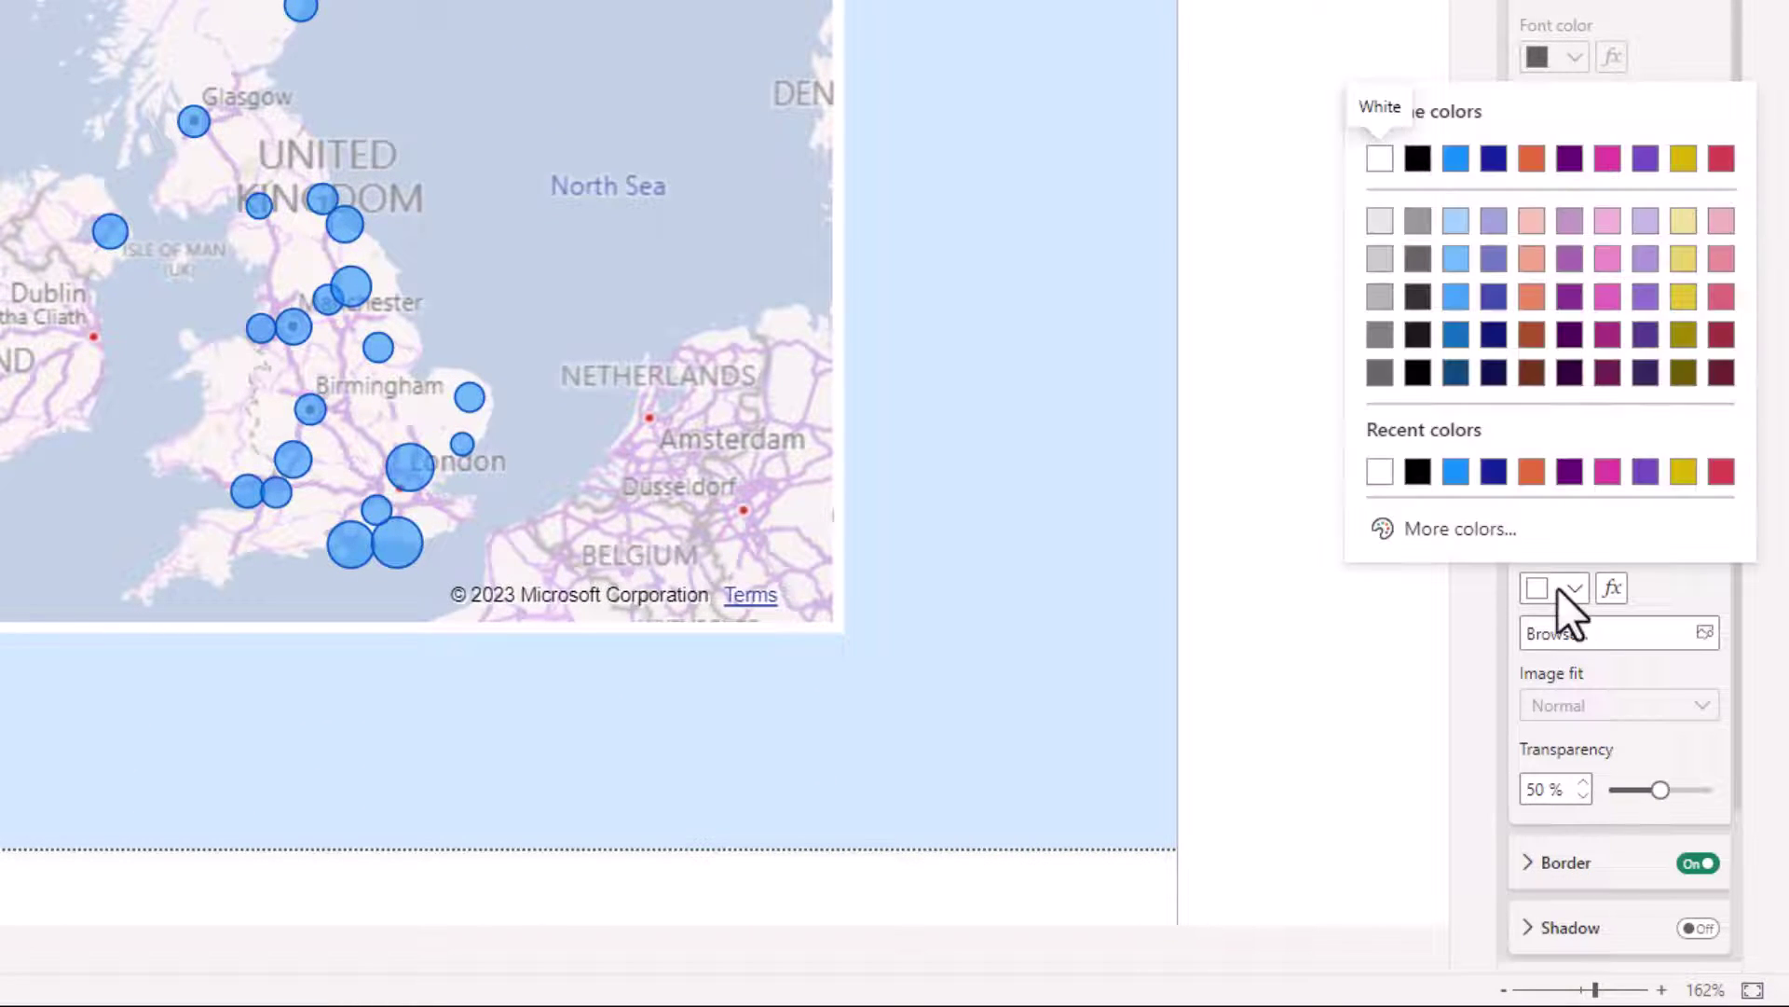
left_click(1685, 474)
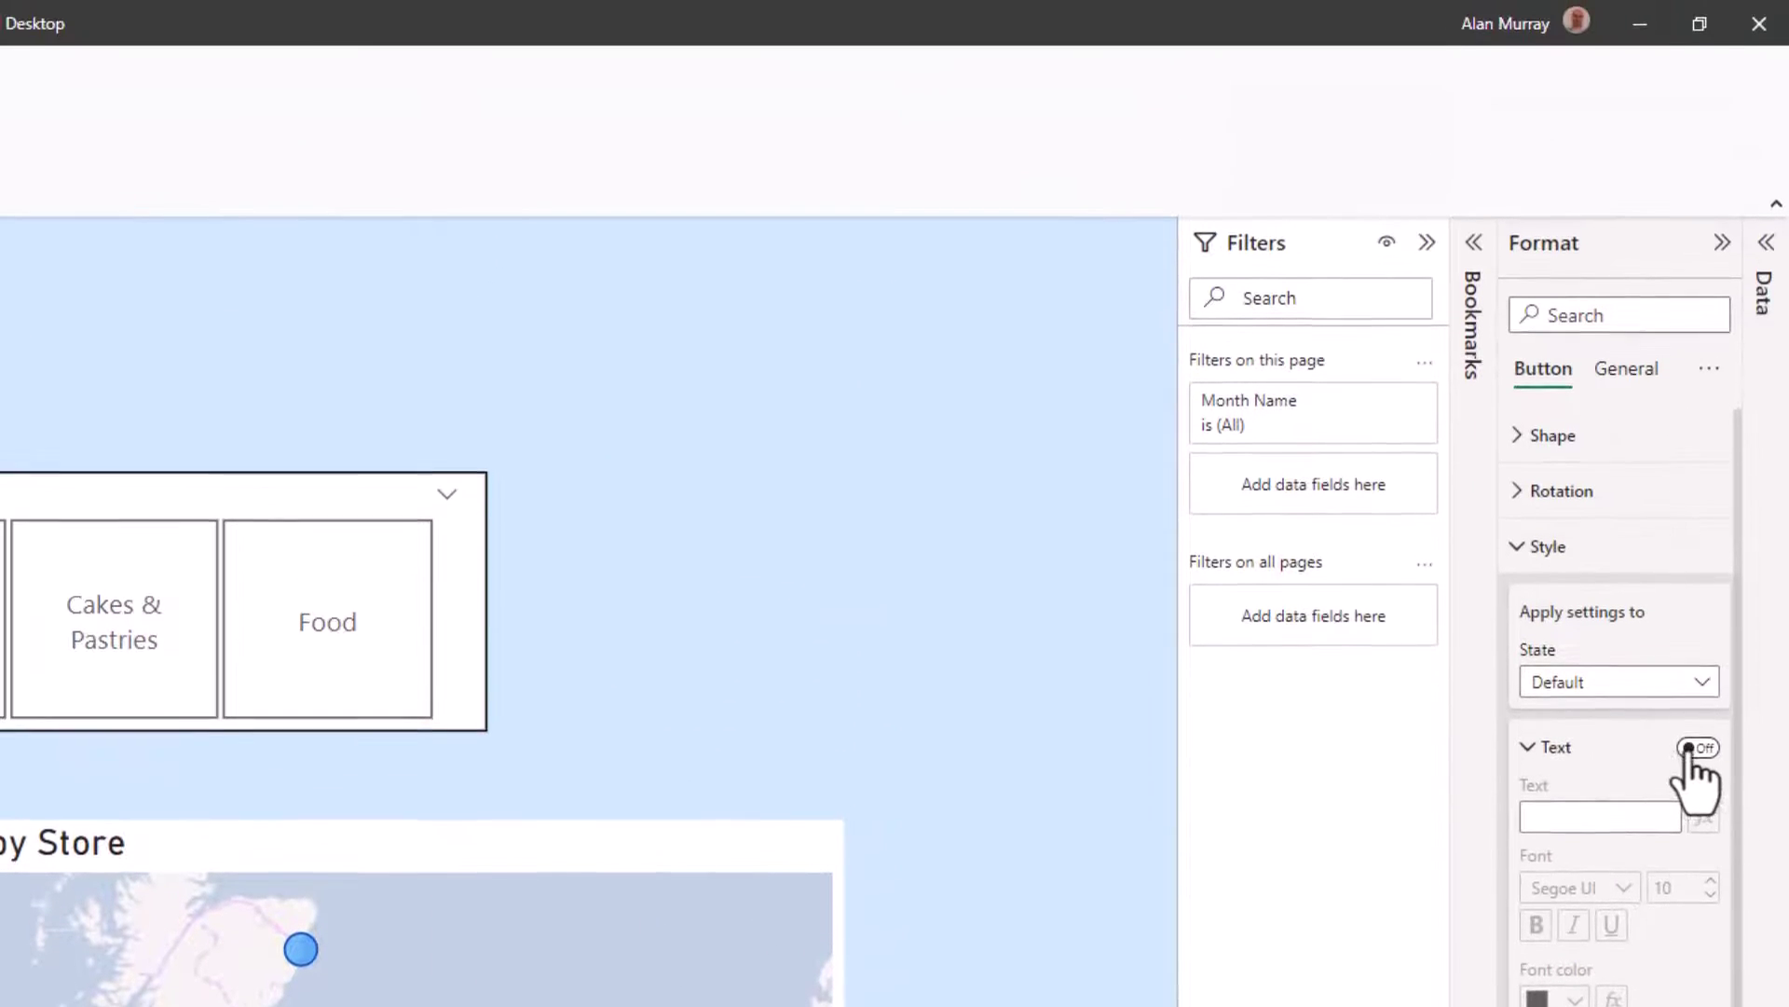
Step: Turn on the button's text and label it 'Clear All Filters'
left_click(1696, 355)
left_click(1599, 428)
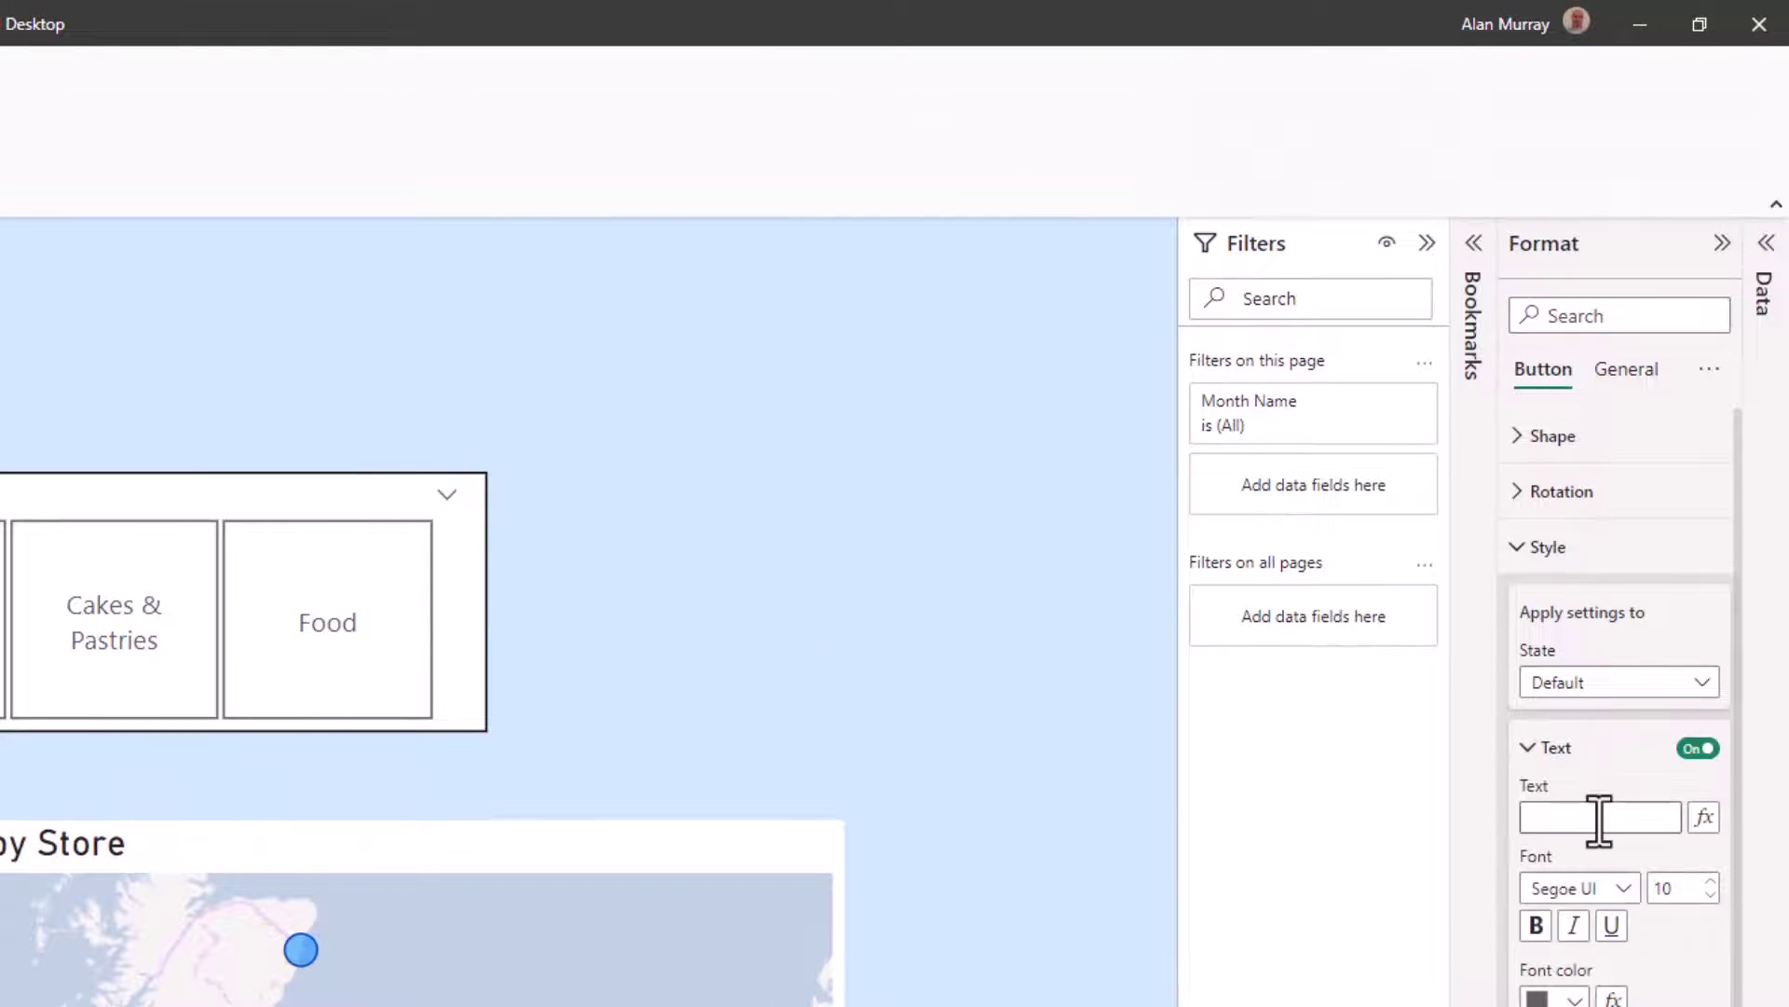
type("Clear All Filters")
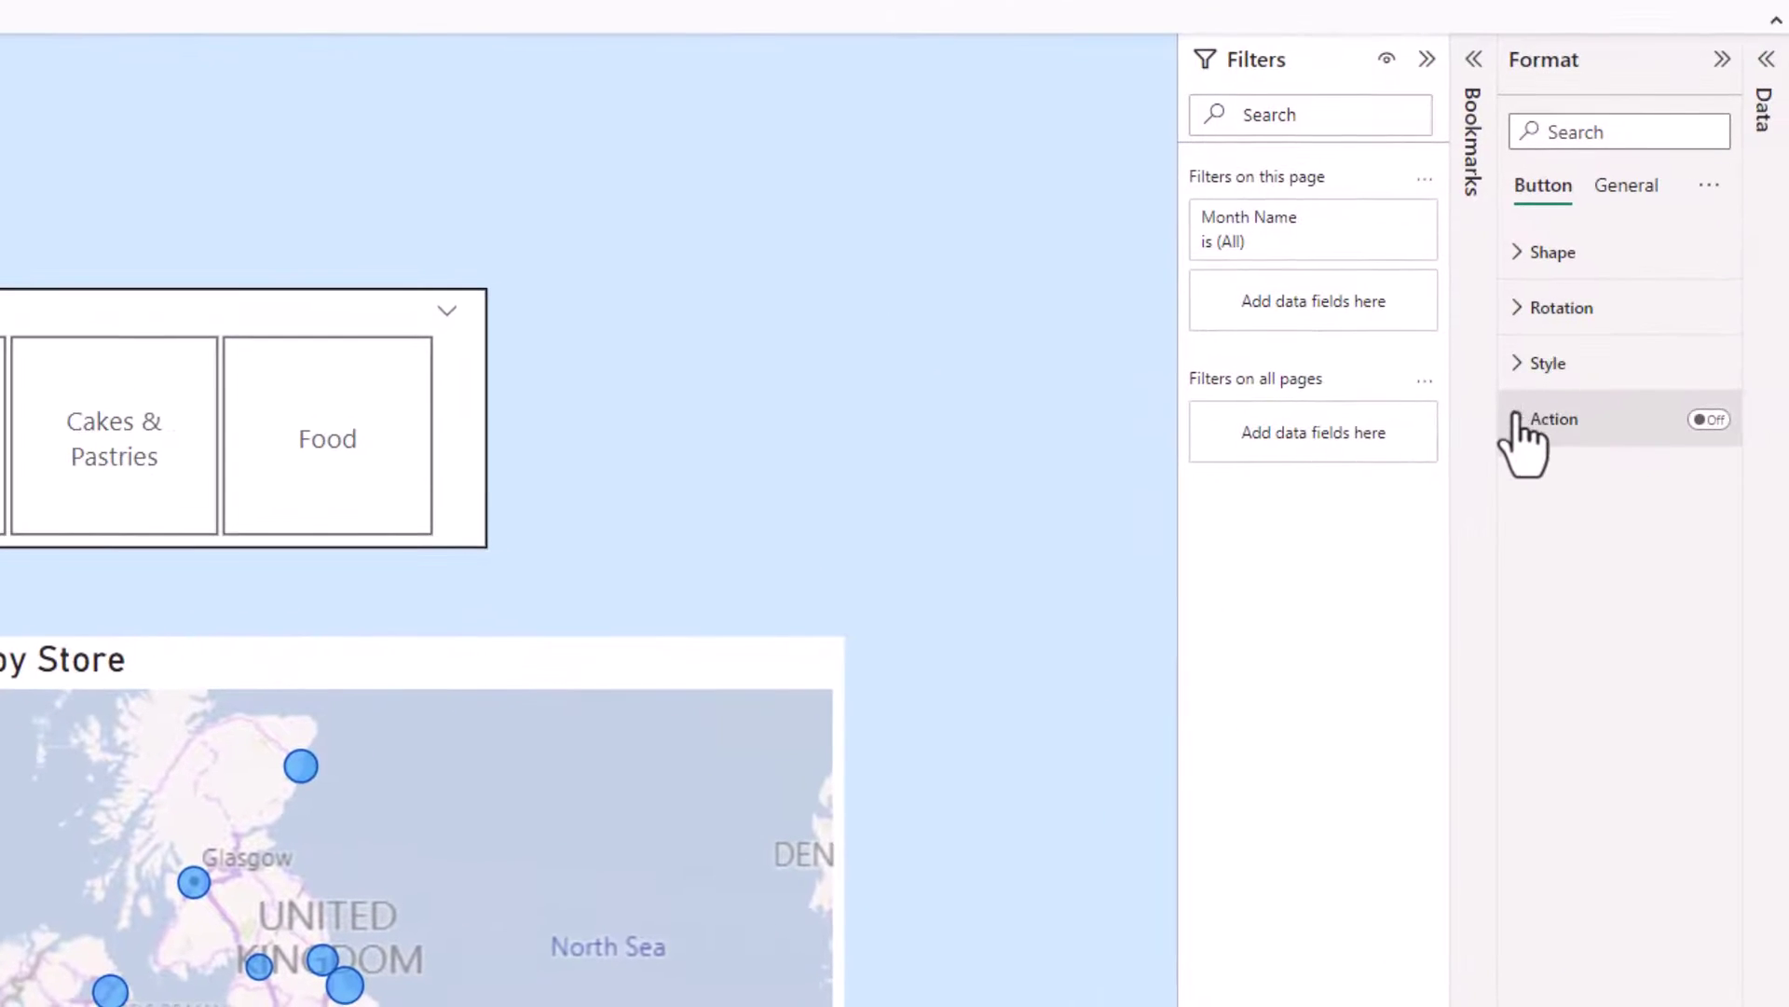
Step: Turn on the button's action with type Bookmark, linked to the Clear All Filters bookmark
left_click(1704, 420)
left_click(1540, 428)
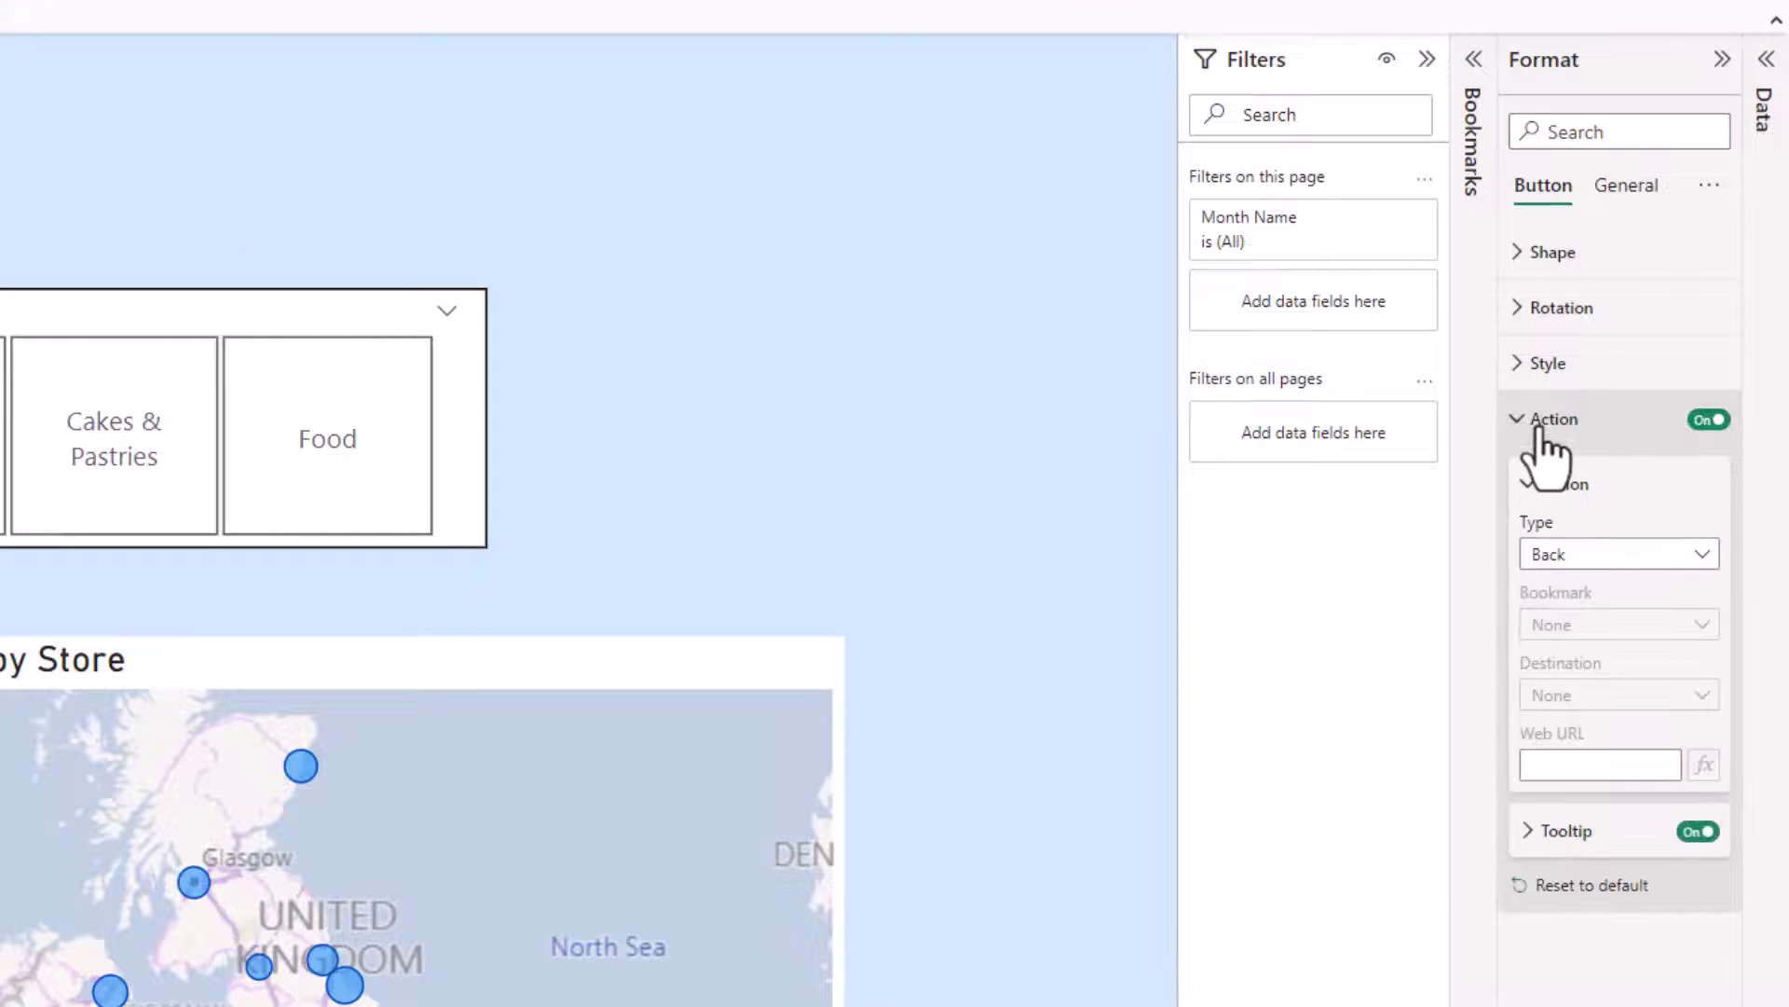
left_click(1547, 556)
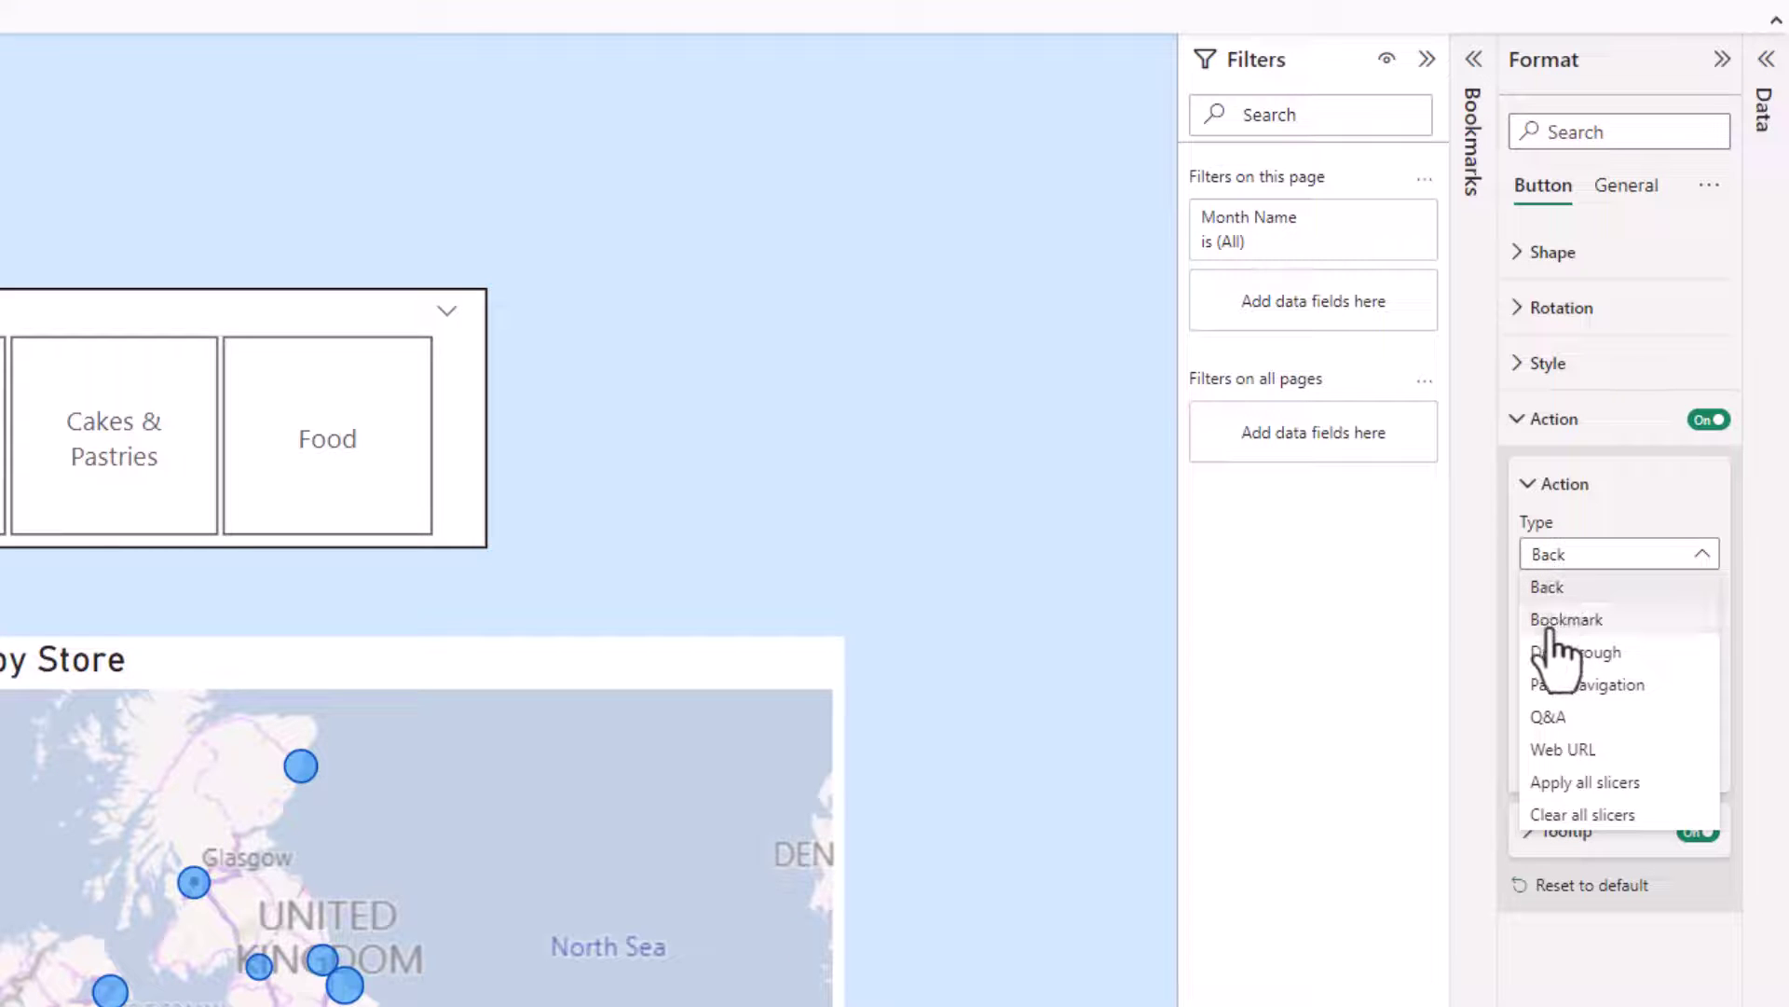
left_click(1550, 623)
left_click(1551, 626)
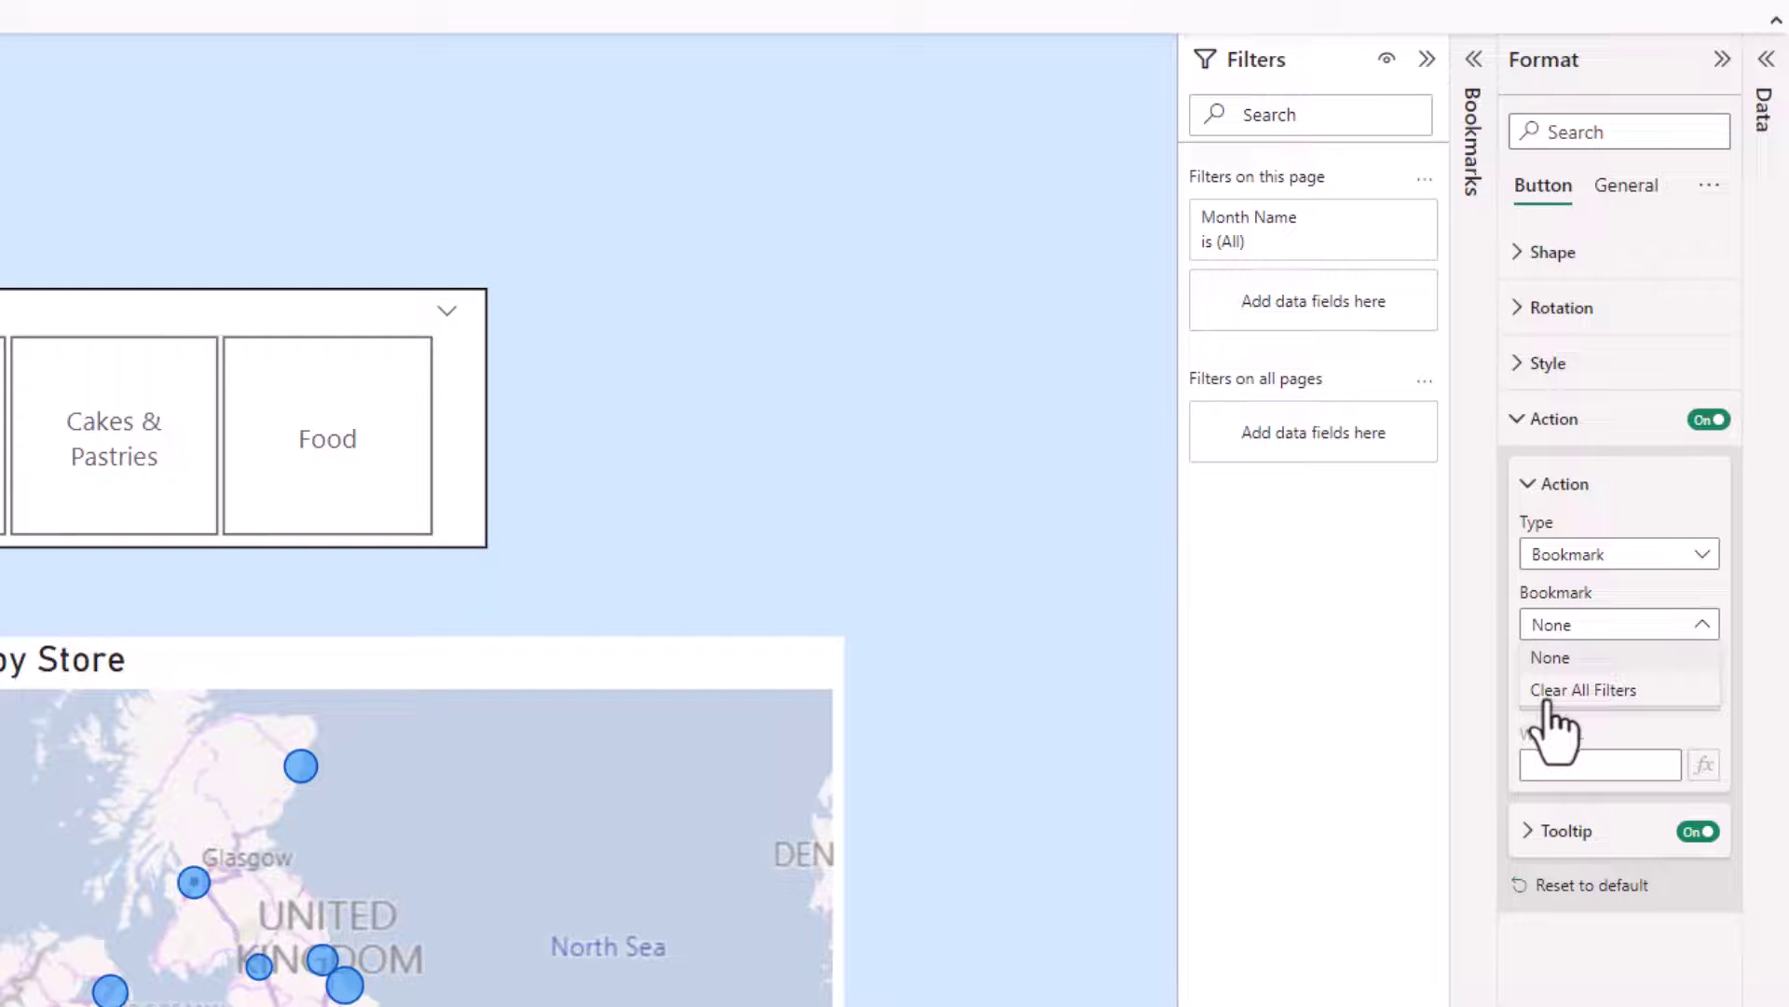
left_click(1546, 699)
left_click(1029, 391)
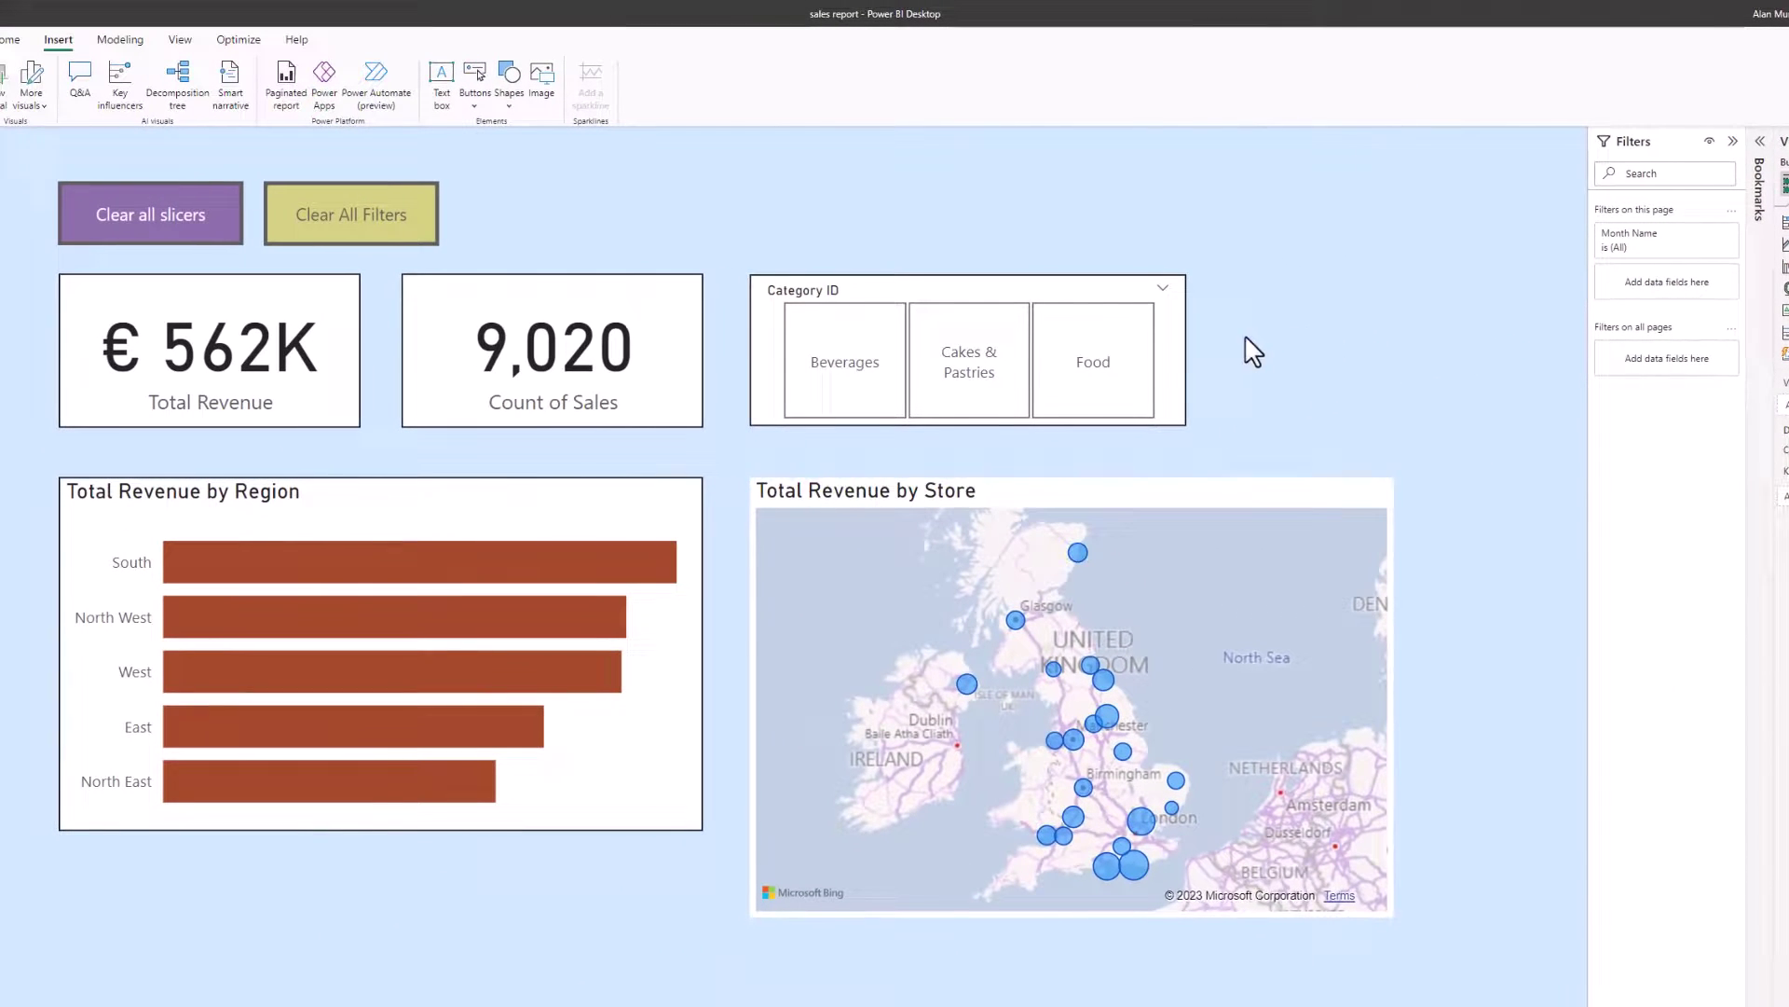
Step: Apply Food, North East and June filters, then Ctrl+click the yellow button to restore €562K and 9,020
left_click(1038, 380)
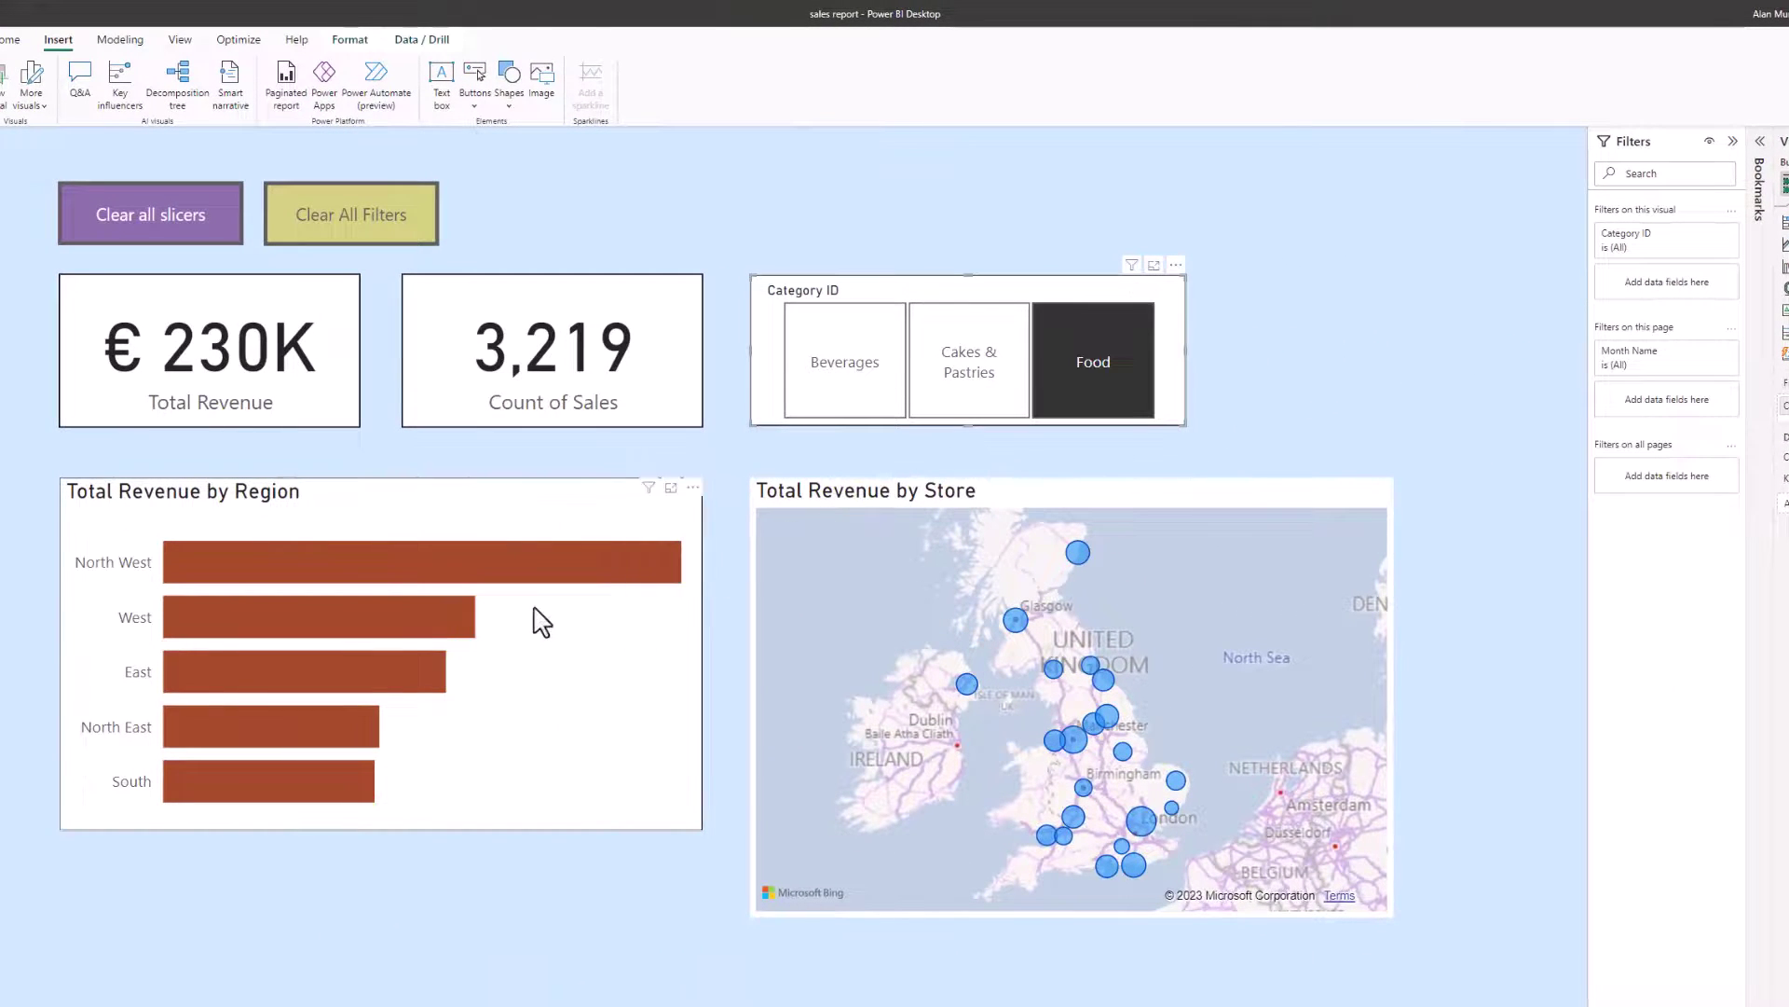
left_click(339, 726)
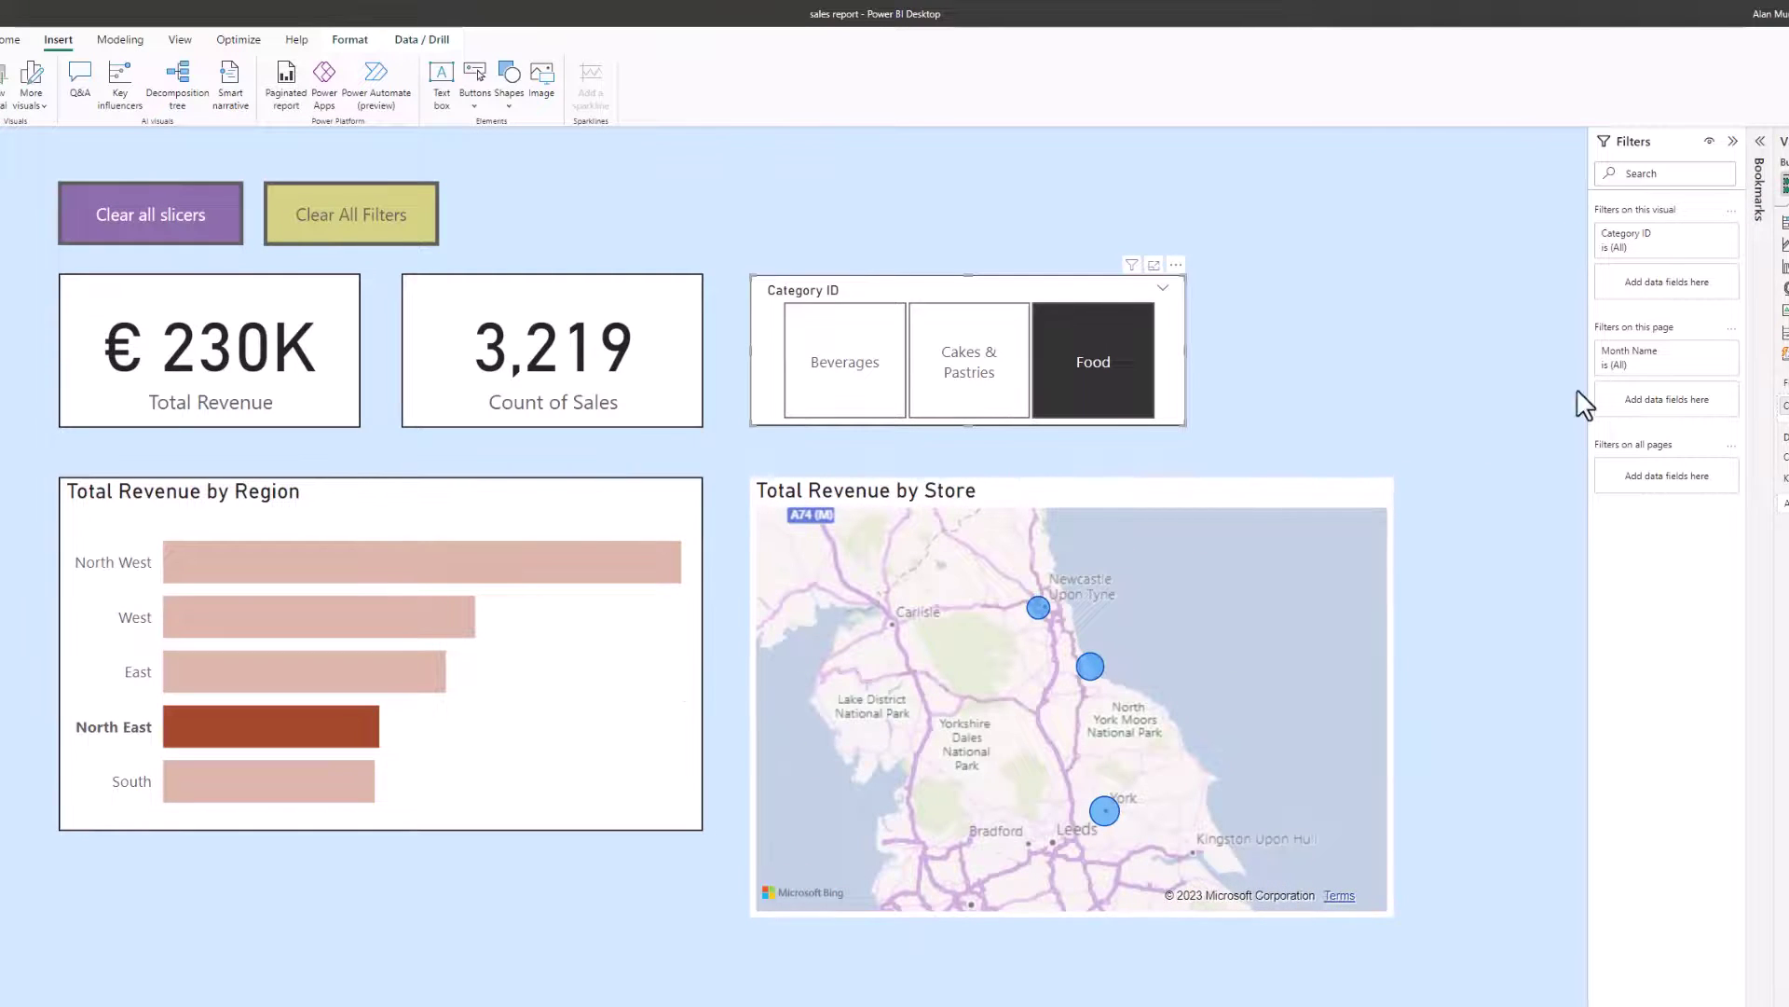
left_click(1691, 351)
left_click(1613, 553)
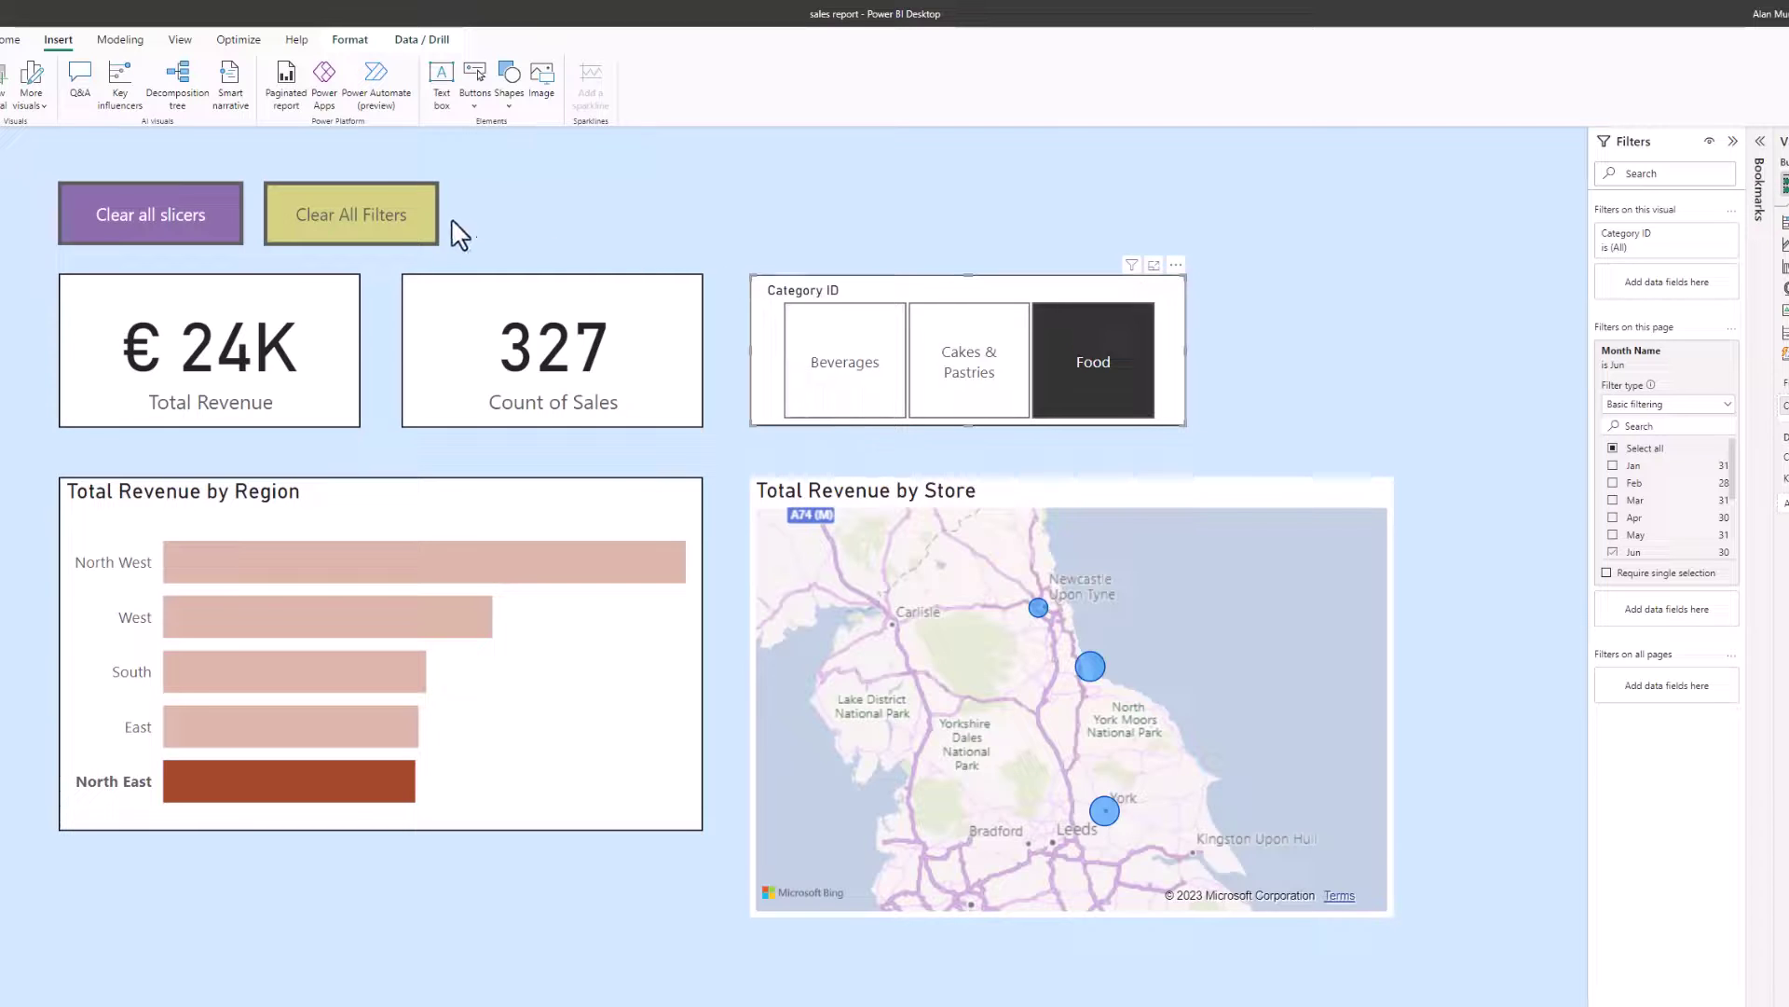
left_click(419, 222, "ctrl")
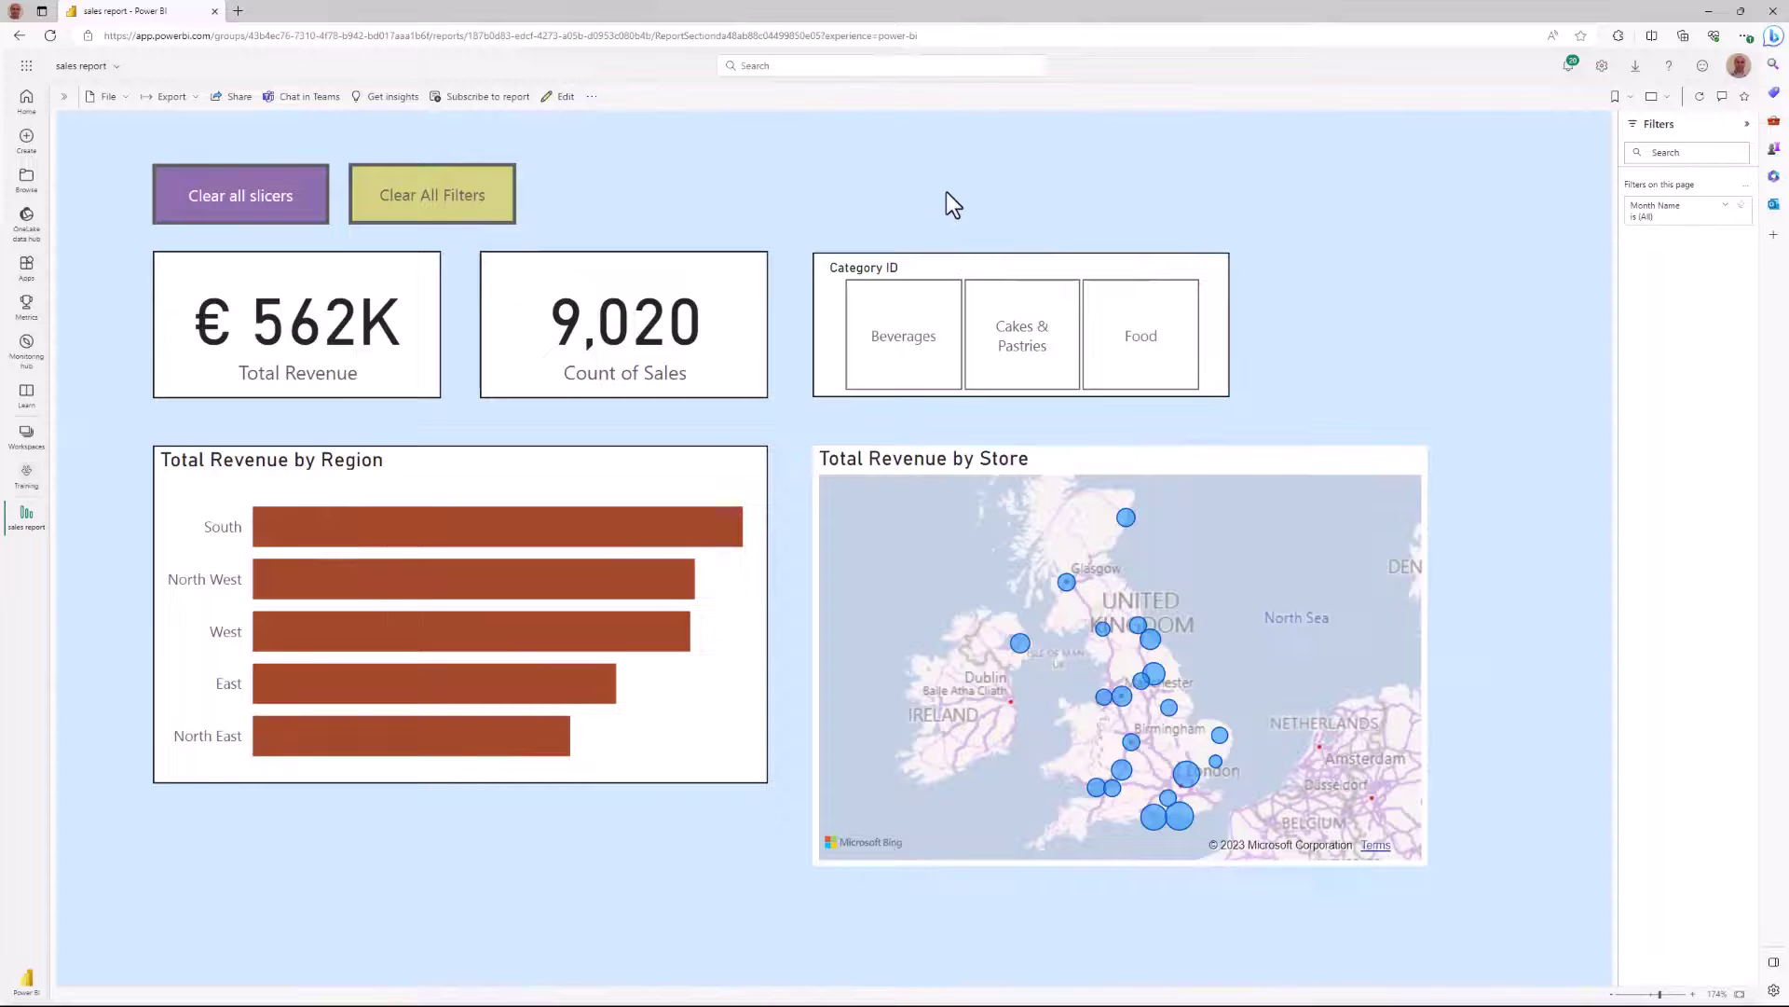
Step: Filter by Cakes & Pastries, a Birmingham store and Feb, then clear all back to €562K and 9,020
left_click(1003, 324)
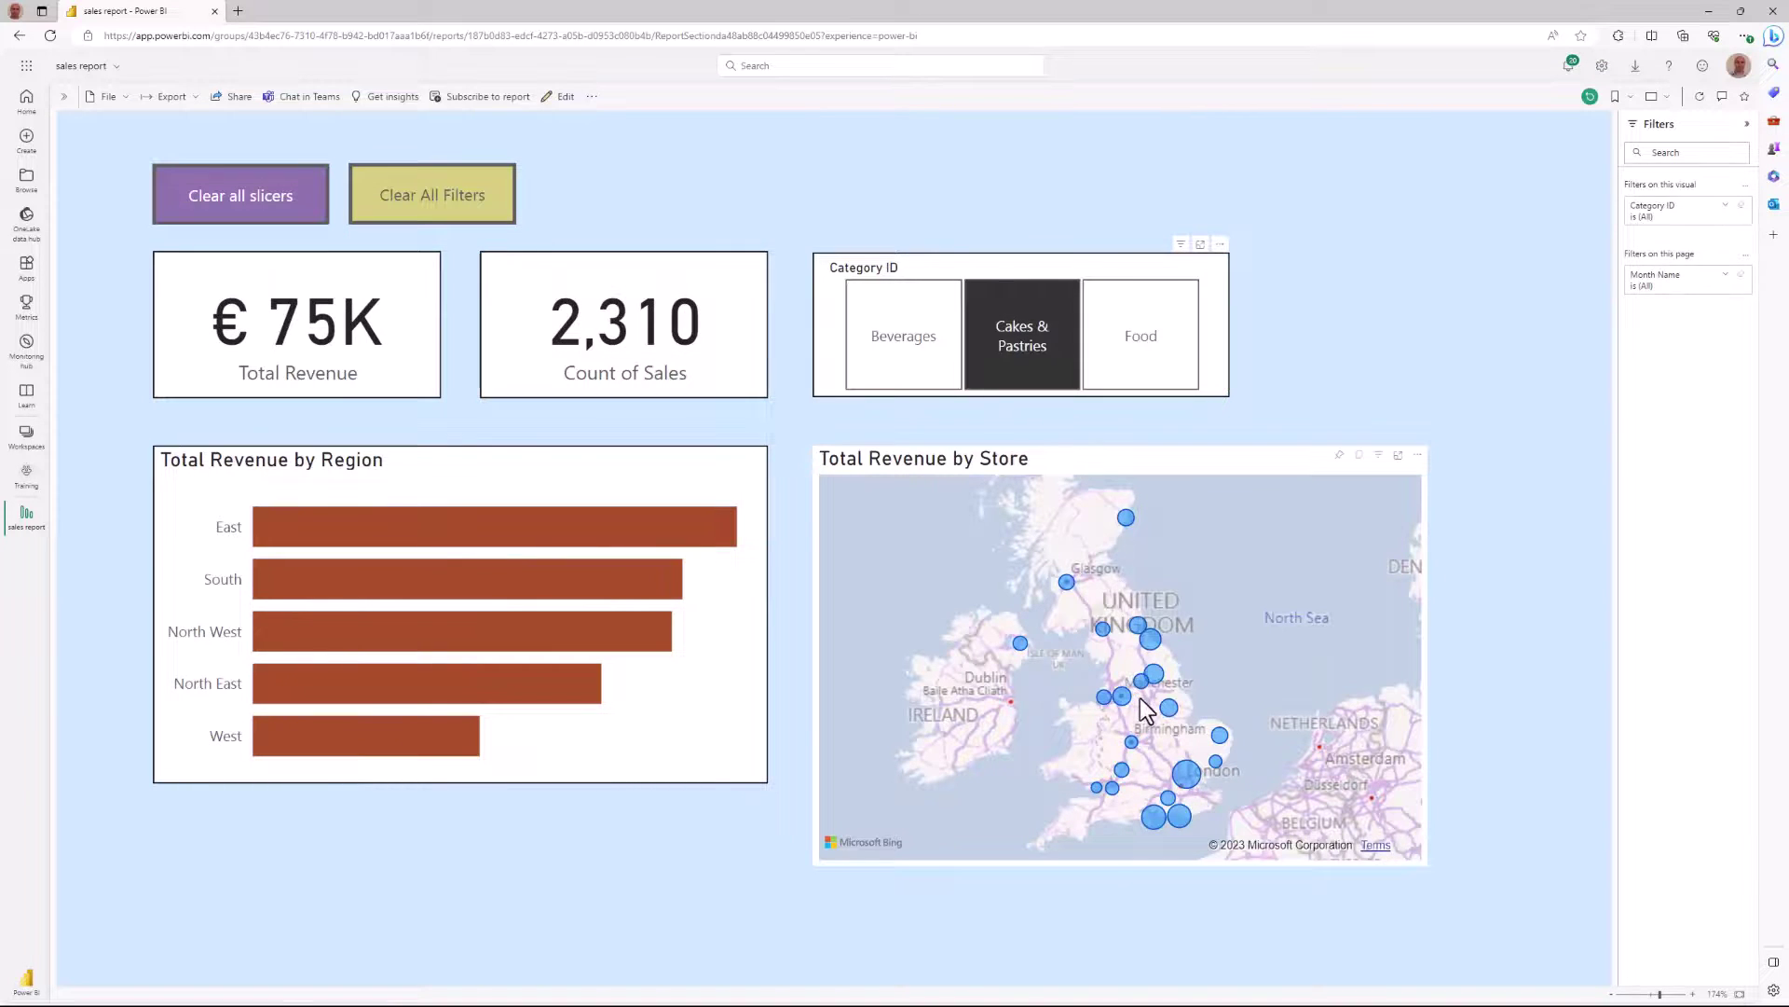
left_click(1169, 709)
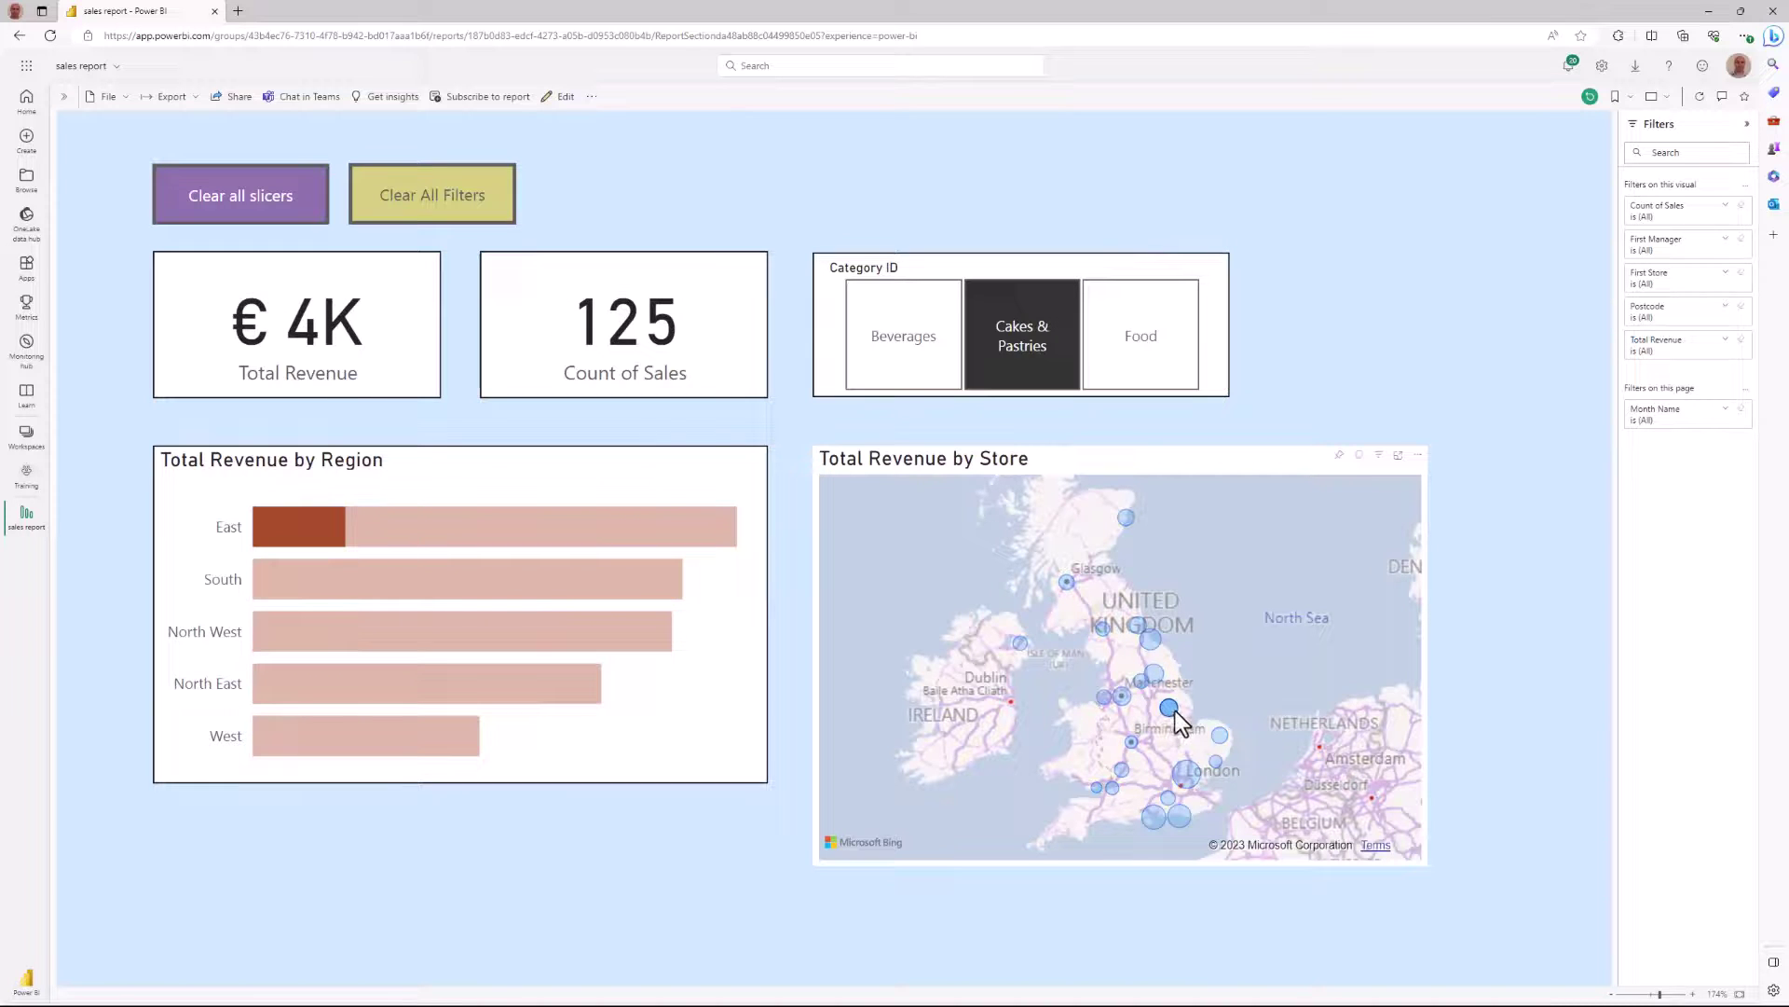
left_click(1725, 411)
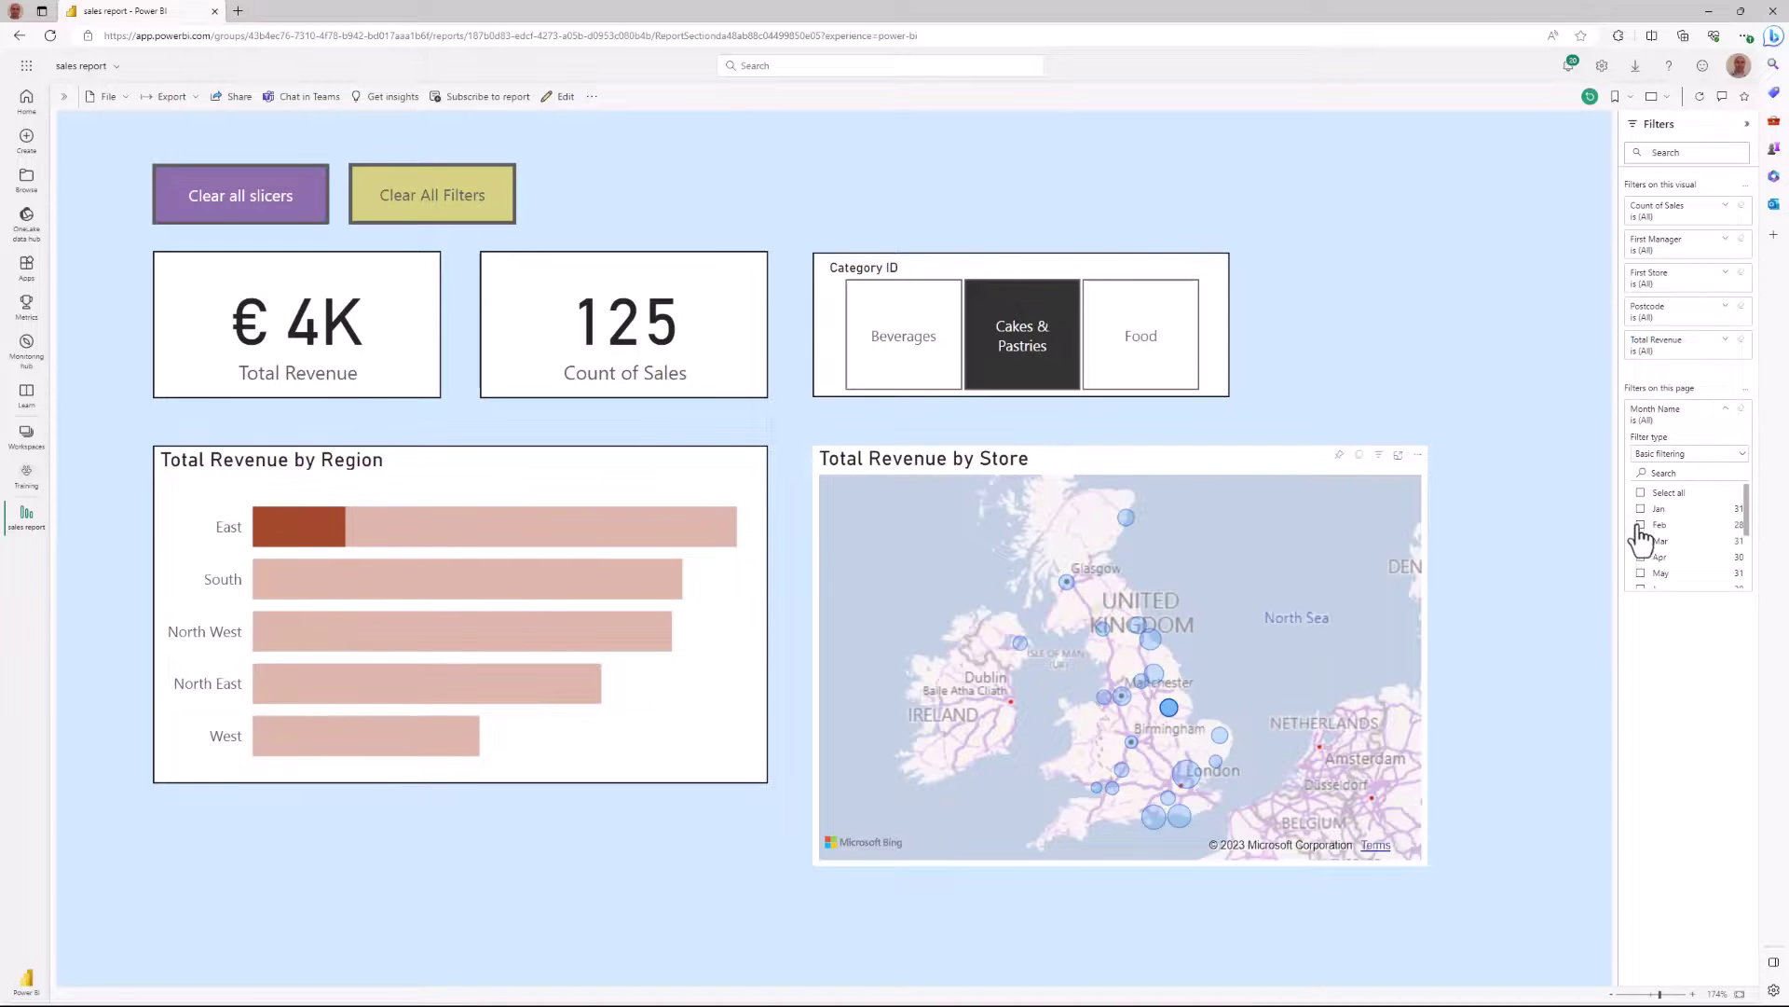
left_click(1641, 525)
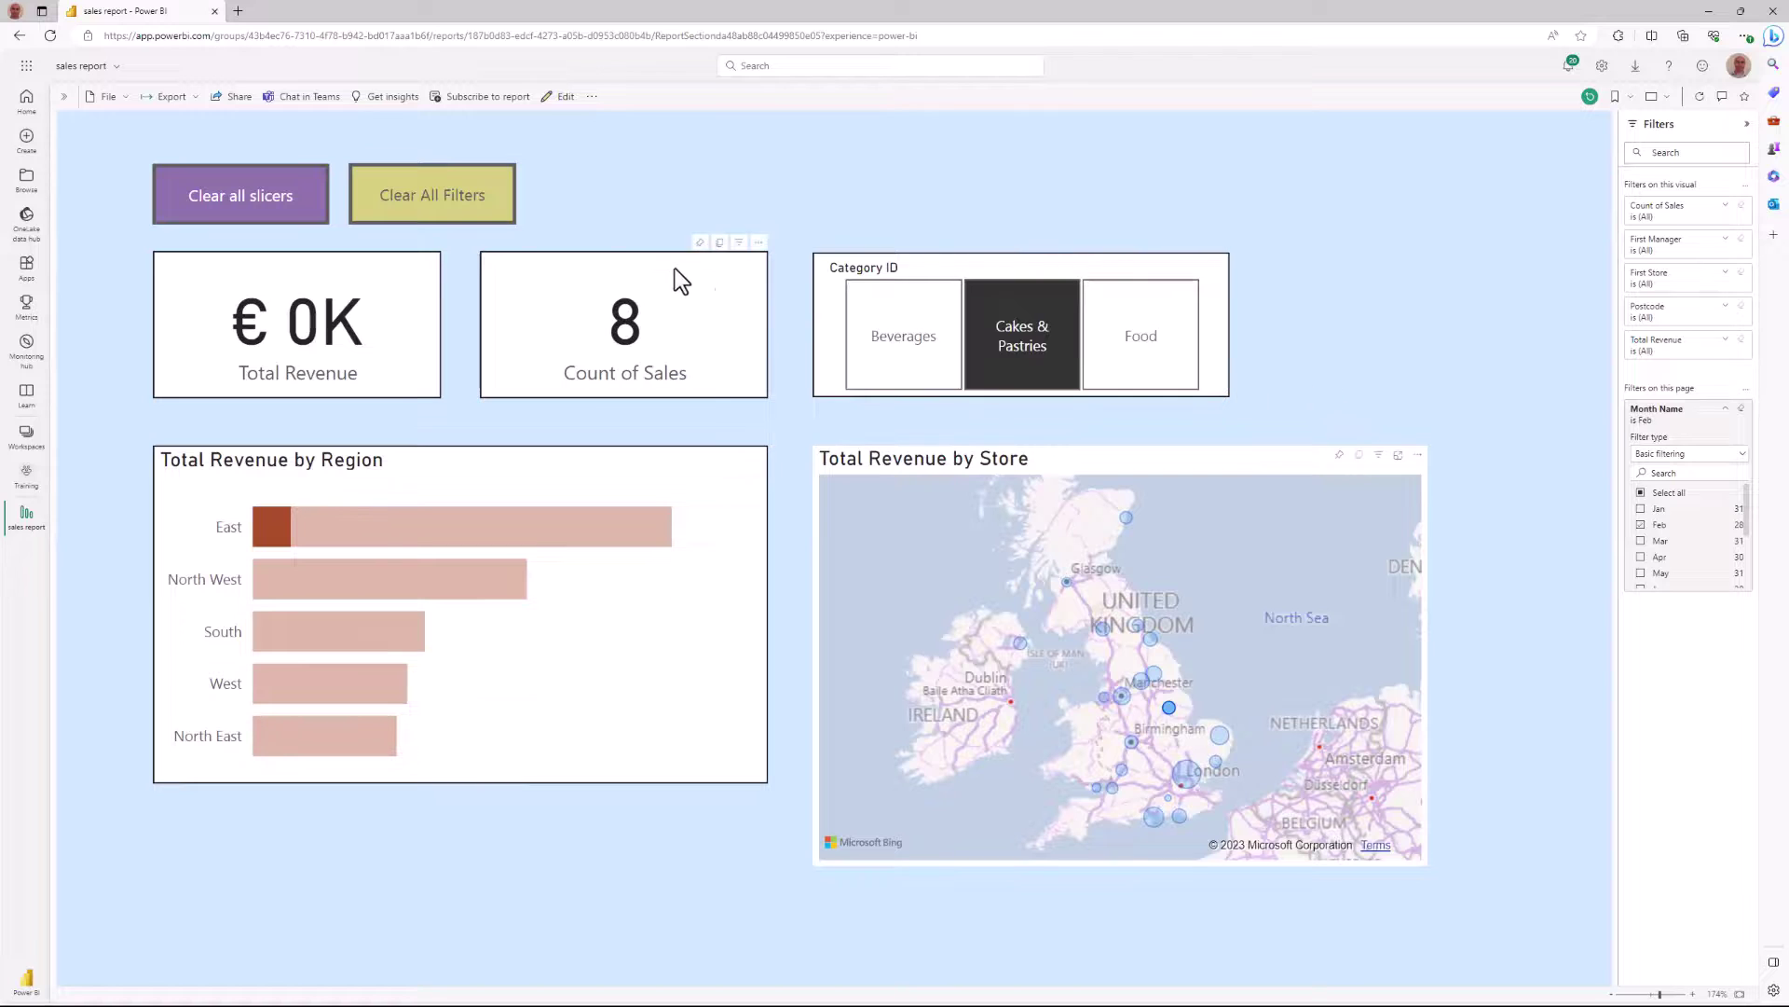
left_click(477, 213)
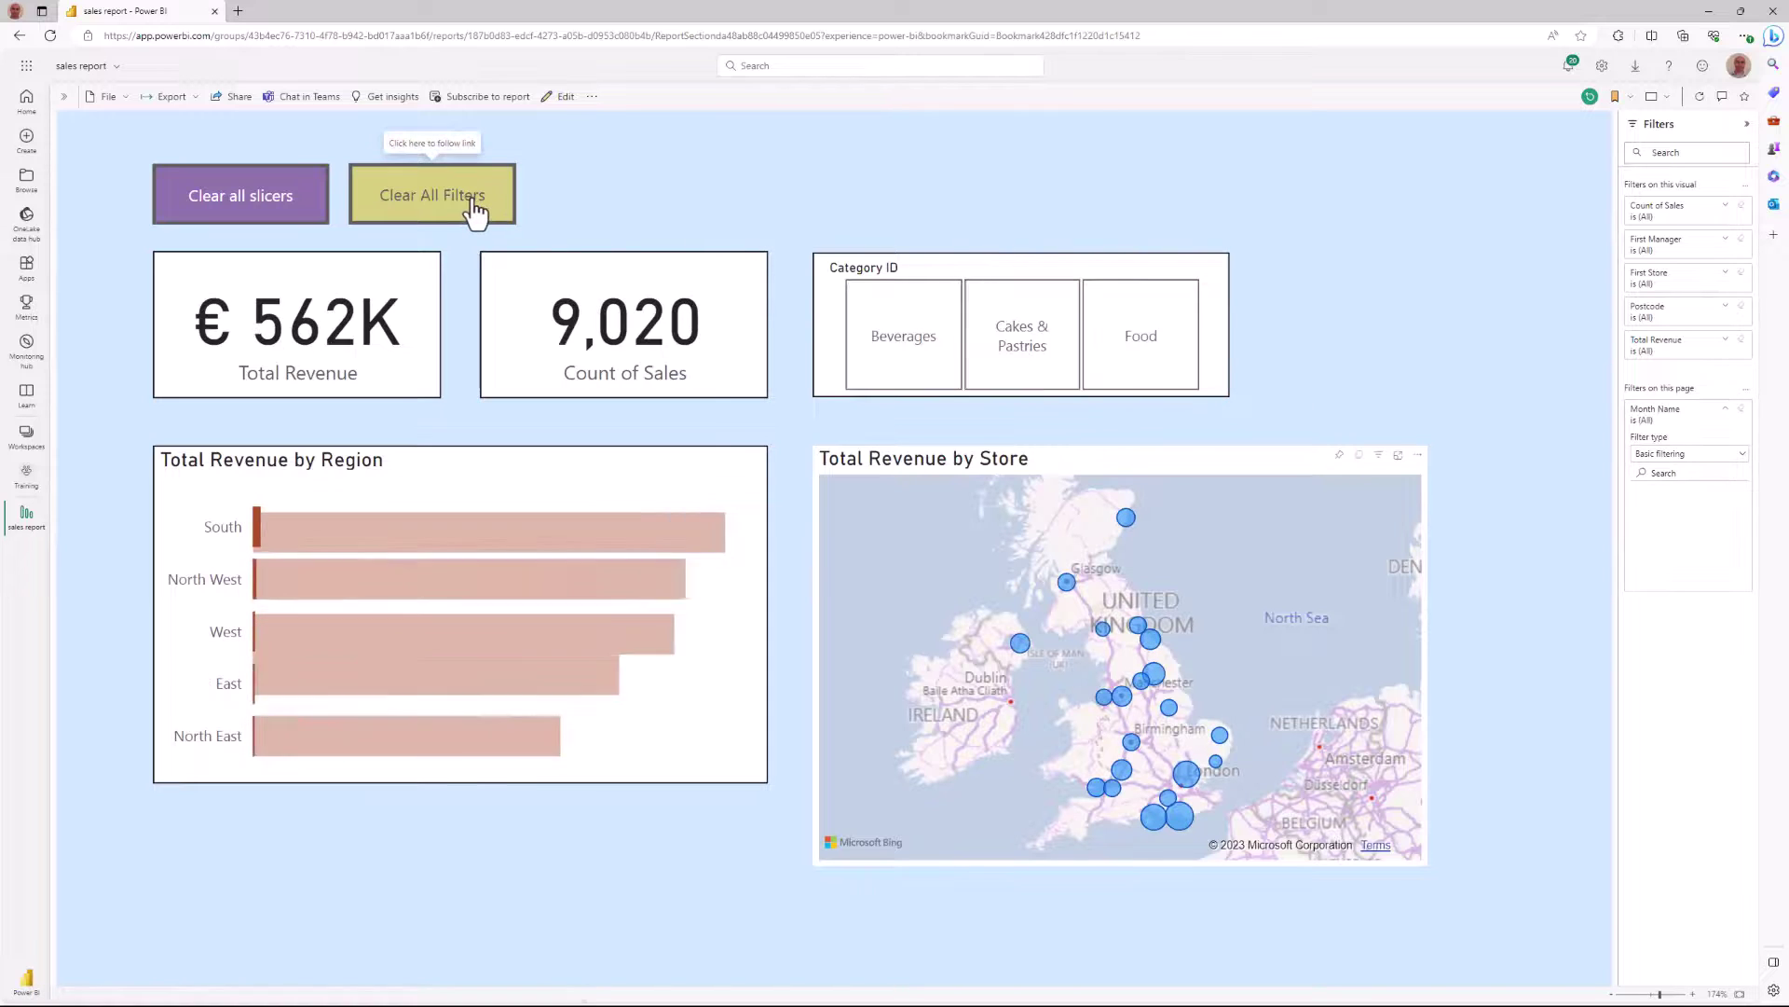